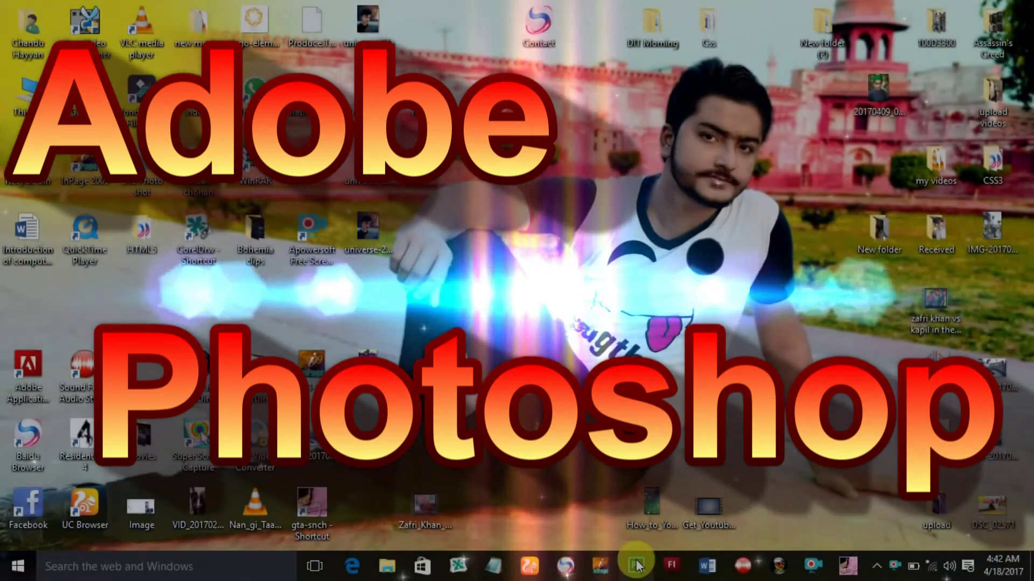
- Launch Adobe Photoshop CC from the taskbar icon
left_click(636, 565)
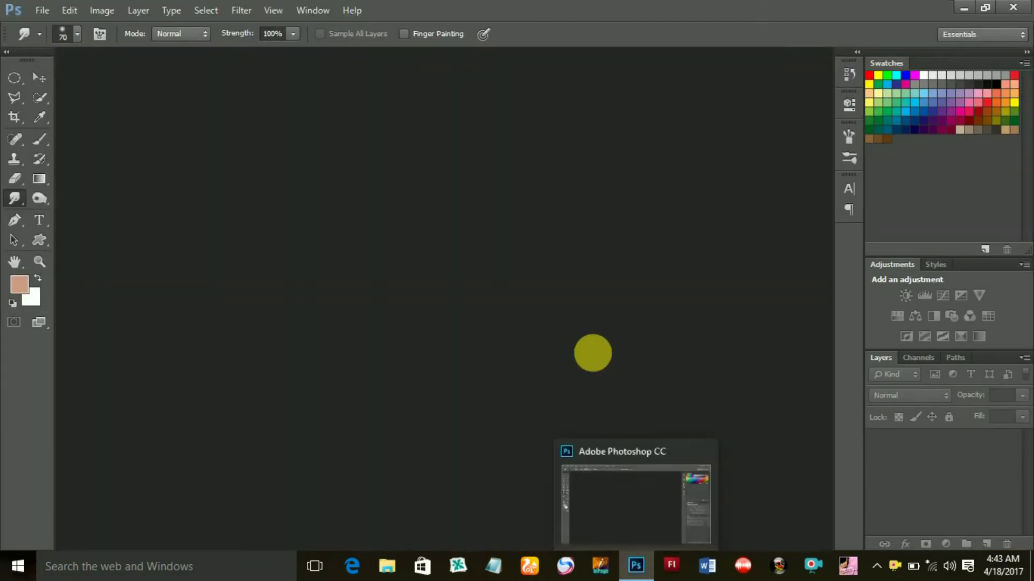
- Open the photo DSC_0033.JPG from the upload folder
double_click(593, 355)
left_click(198, 115)
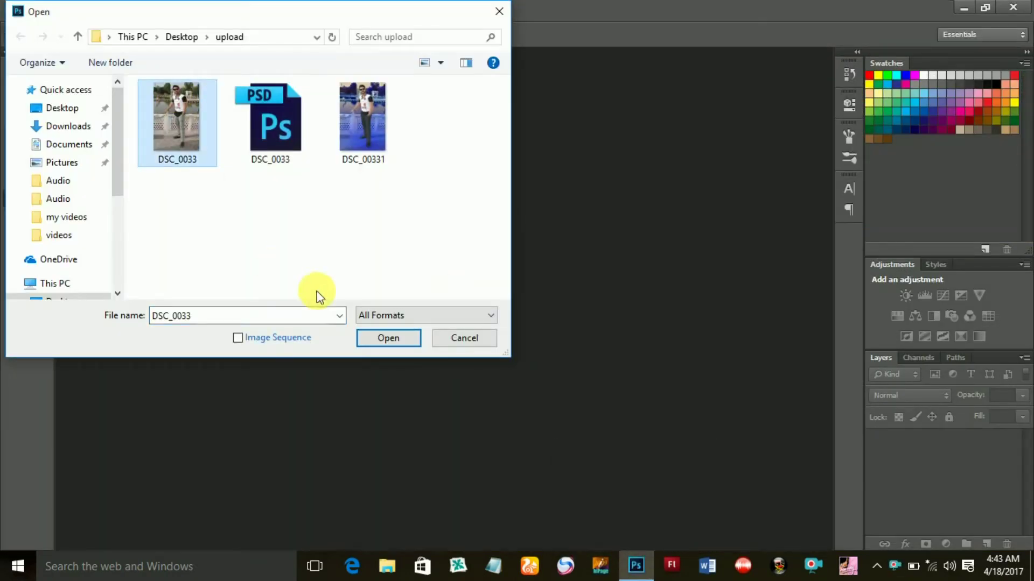
left_click(382, 345)
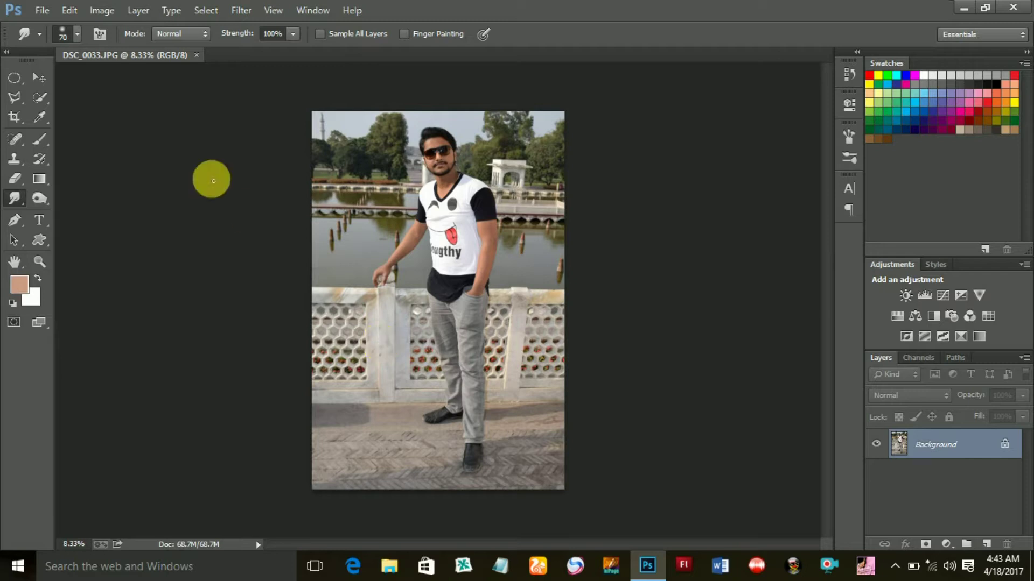
- Convert the locked Background into an editable Layer 0 and zoom in slightly
left_click(40, 78)
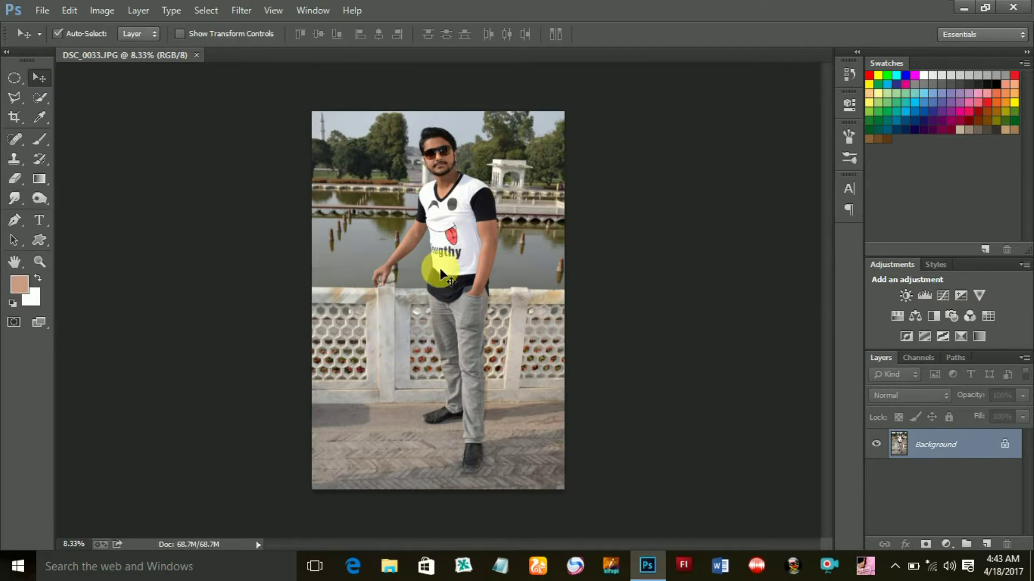
double_click(956, 454)
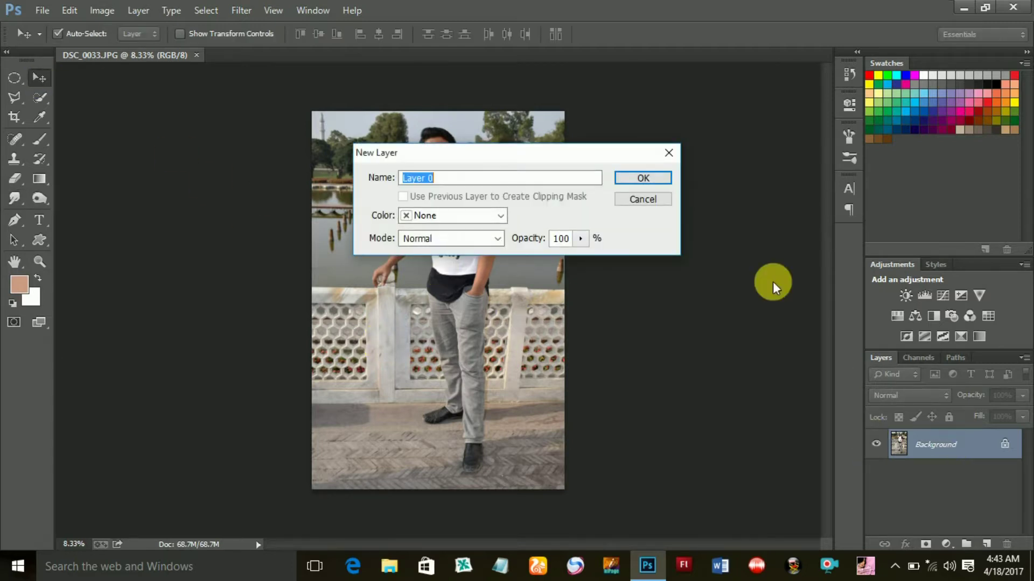
left_click(653, 180)
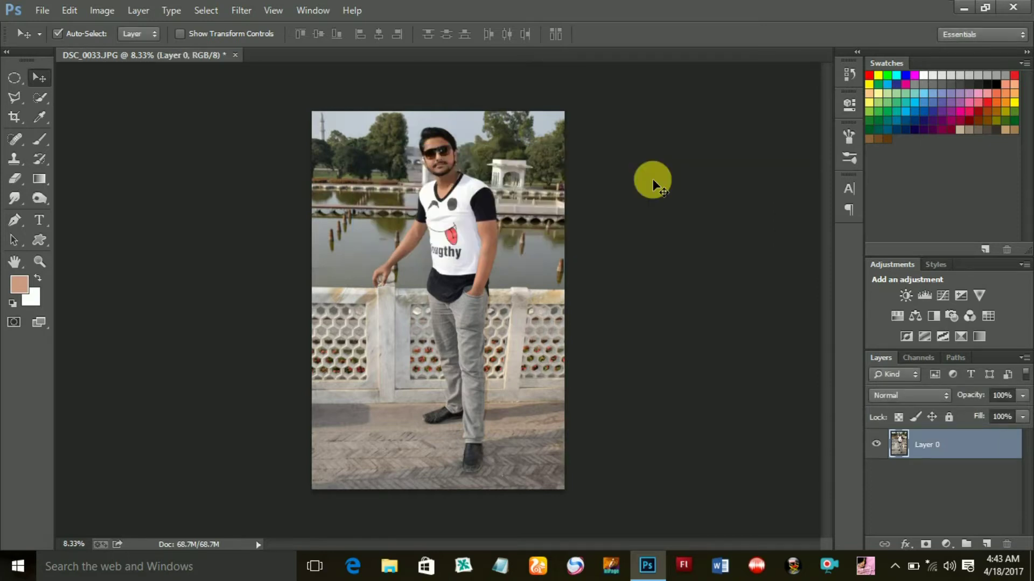
key("ctrl+plus")
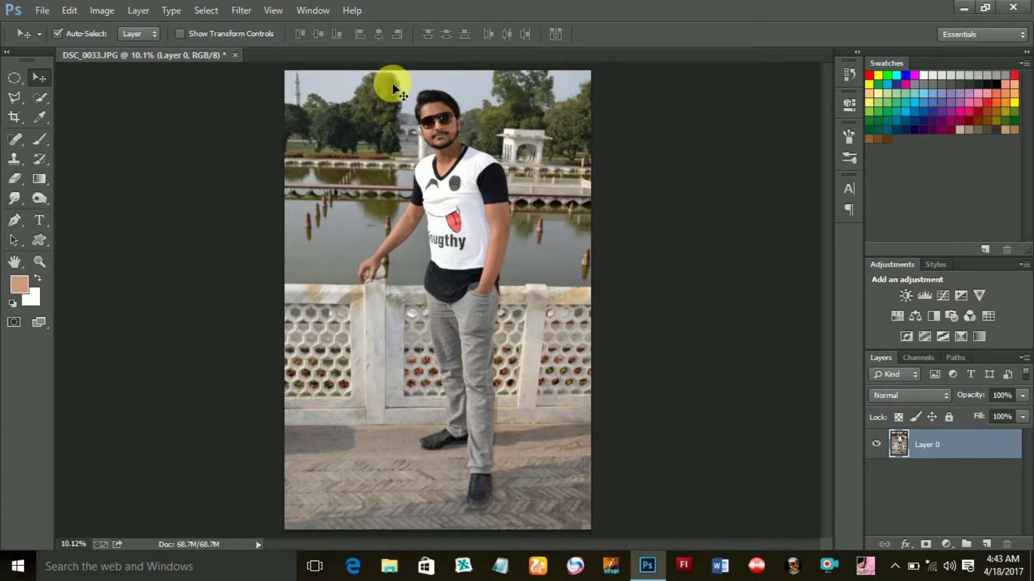
- Quick-select the man's white shirt and neck, then shrink the brush to 200
left_click(47, 101)
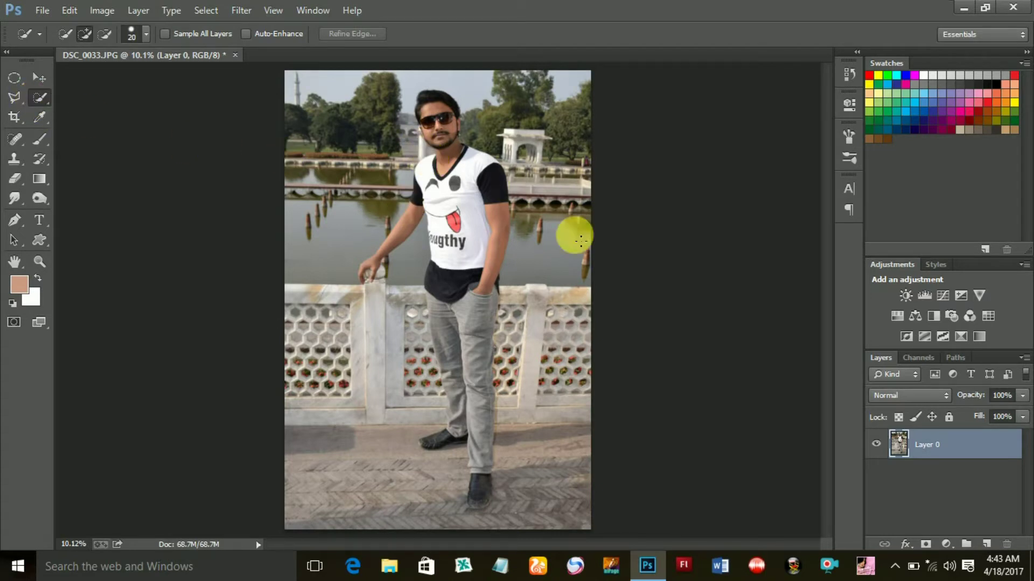
right_click(509, 183)
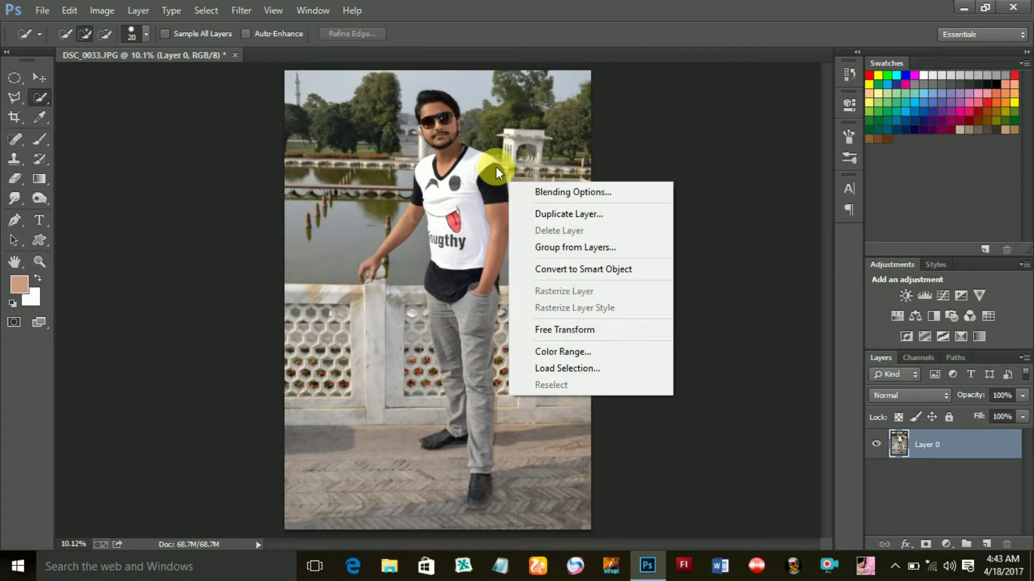
left_click(537, 10)
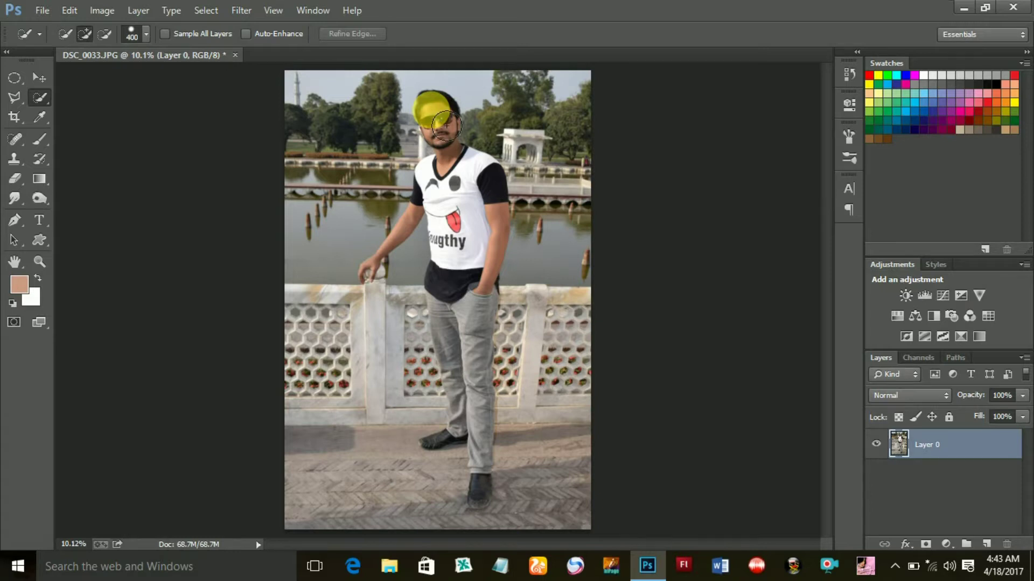
left_click_drag(461, 210, 486, 317)
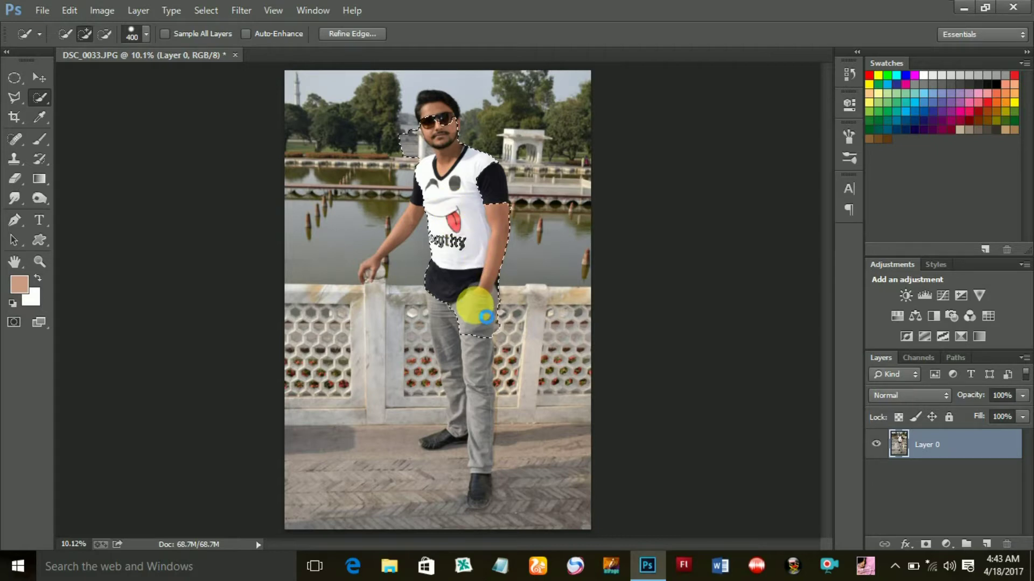
key("bracketleft")
key("bracketleft")
key("bracketleft")
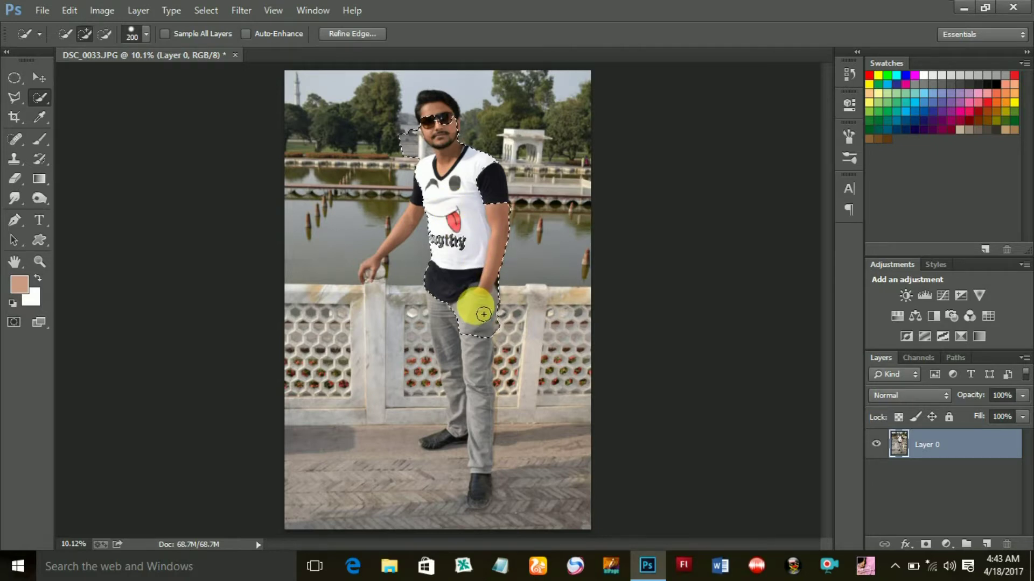
- Extend the selection down the right leg and over the arm and both shoes
mouse_move(483, 468)
left_mouse_down()
mouse_move(476, 343)
mouse_move(450, 369)
mouse_move(454, 312)
mouse_move(455, 418)
mouse_move(469, 389)
left_mouse_up()
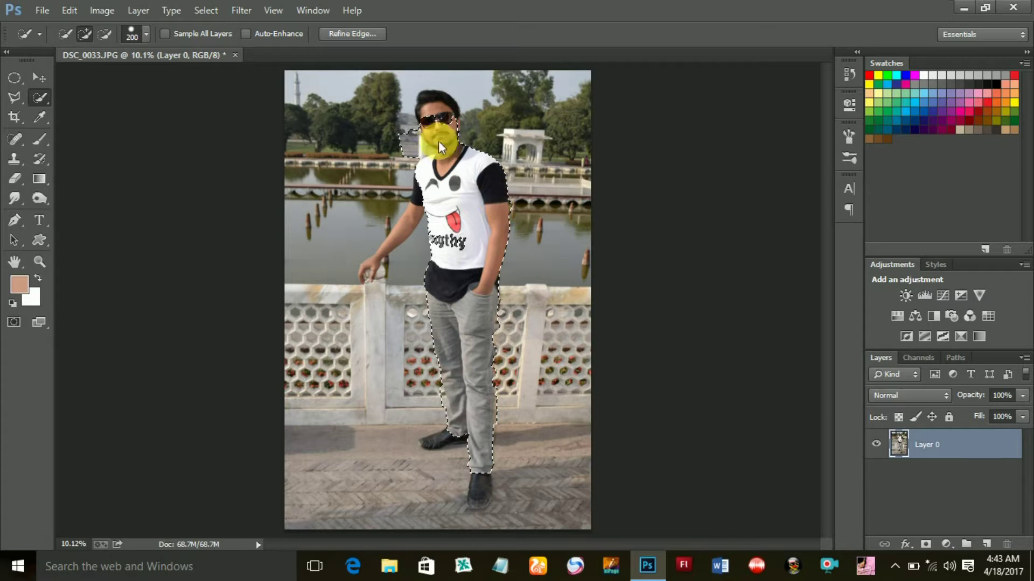
key("ctrl+alt+r")
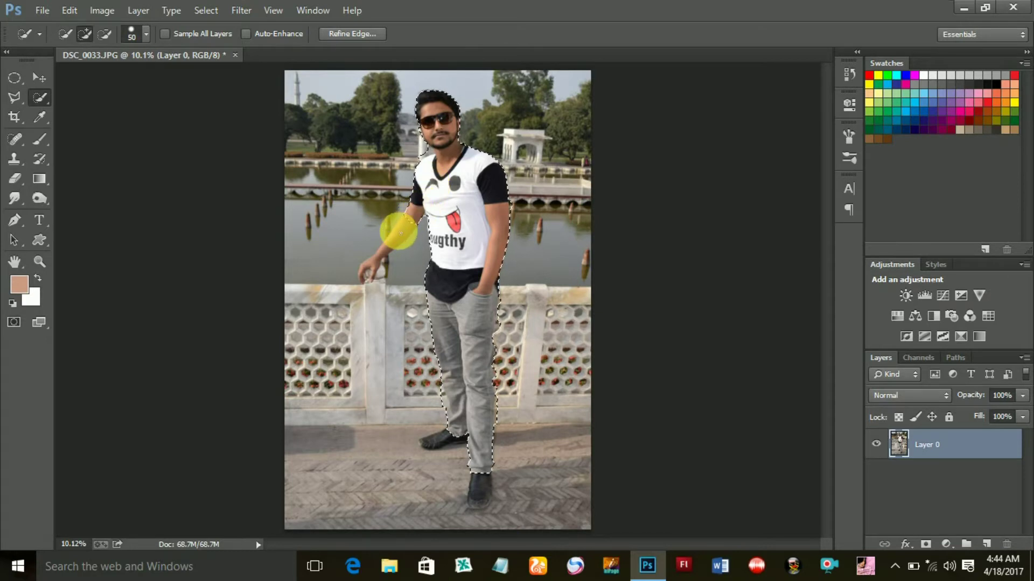
mouse_move(394, 241)
left_mouse_down()
mouse_move(358, 261)
mouse_move(358, 276)
left_mouse_up()
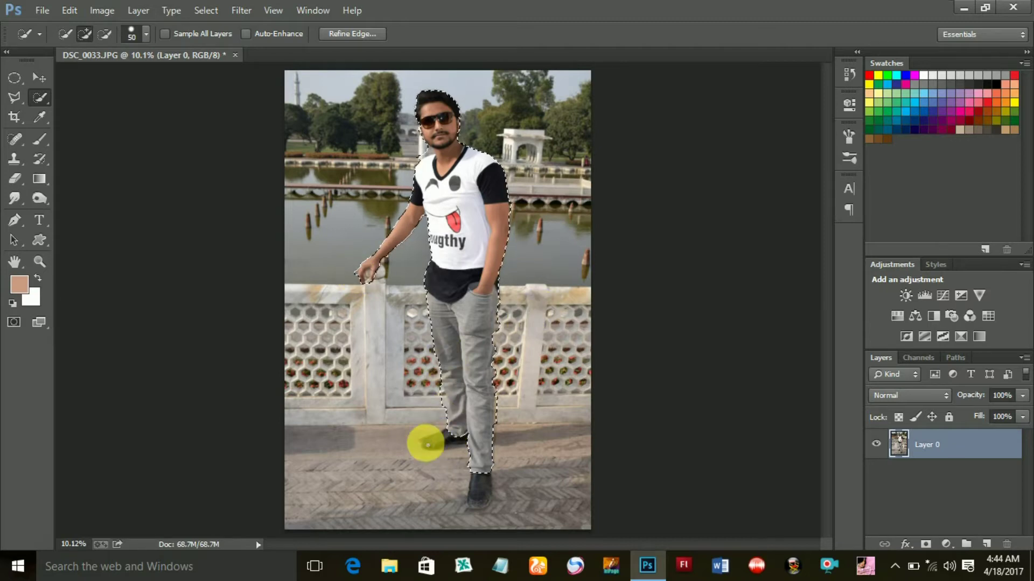
left_click(425, 439)
left_click_drag(476, 472, 488, 509)
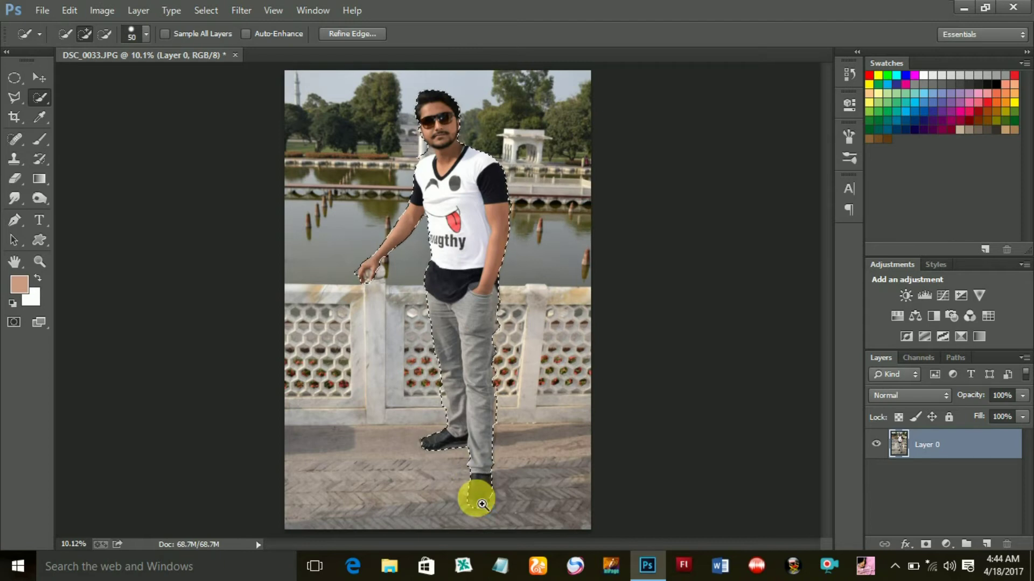
scroll(484, 506, "up", 3)
- Tidy the selection under the left shoe heel and include its toe tip
scroll(482, 504, "up", 1)
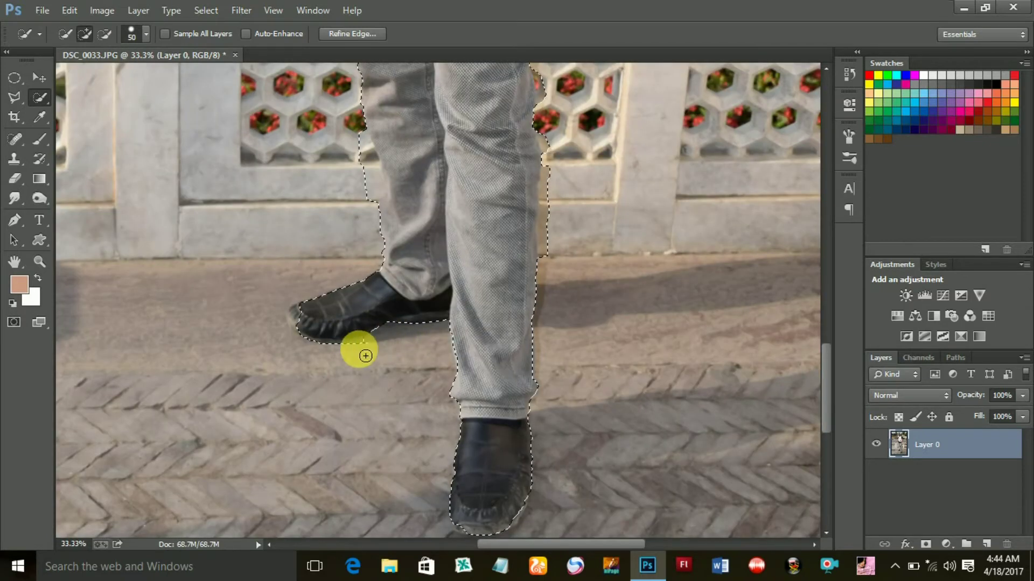
left_click_drag(365, 356, 392, 371)
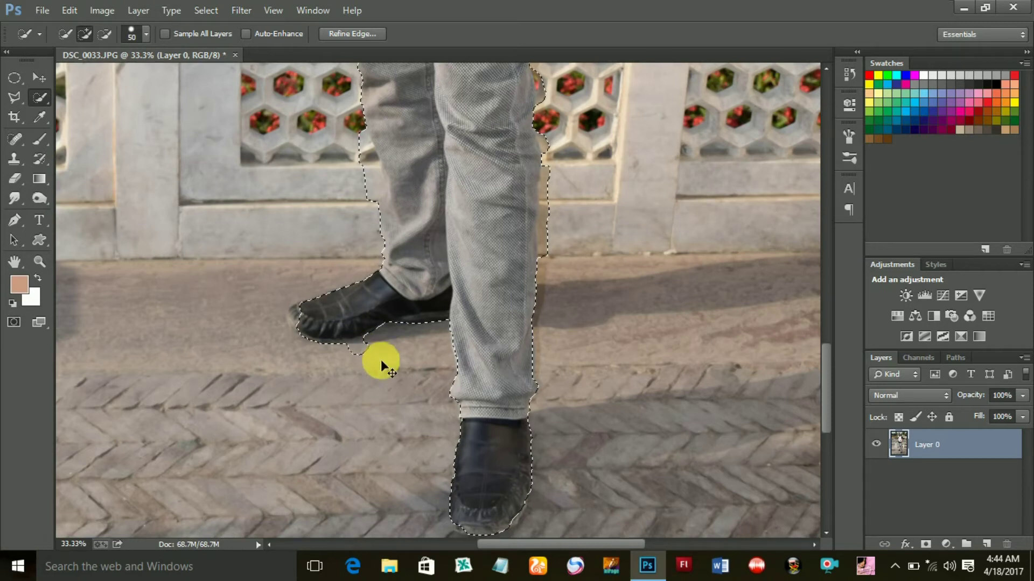
left_click(363, 354, "alt")
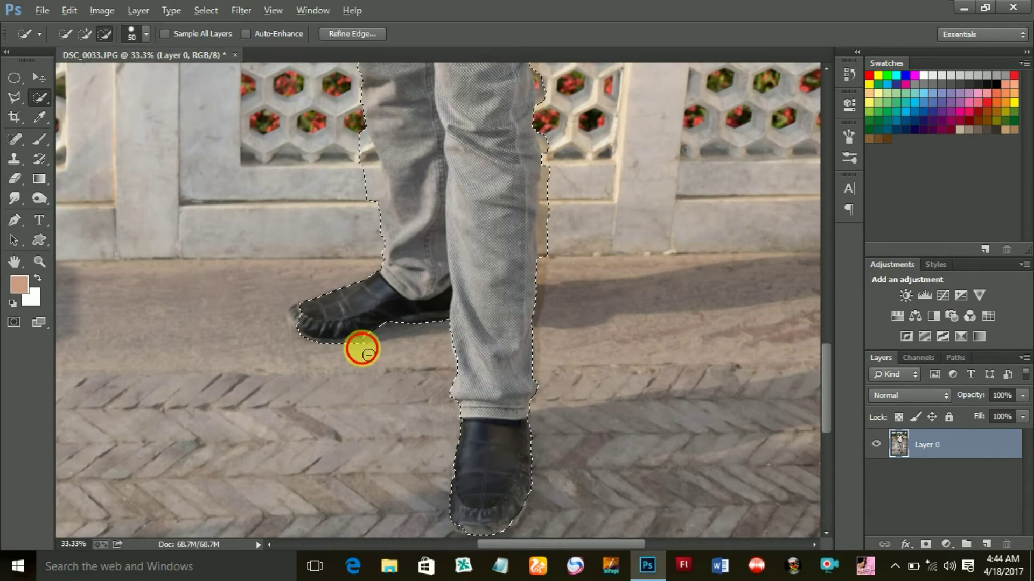
mouse_move(366, 354)
left_mouse_down()
mouse_move(380, 357)
mouse_move(322, 326)
left_mouse_up()
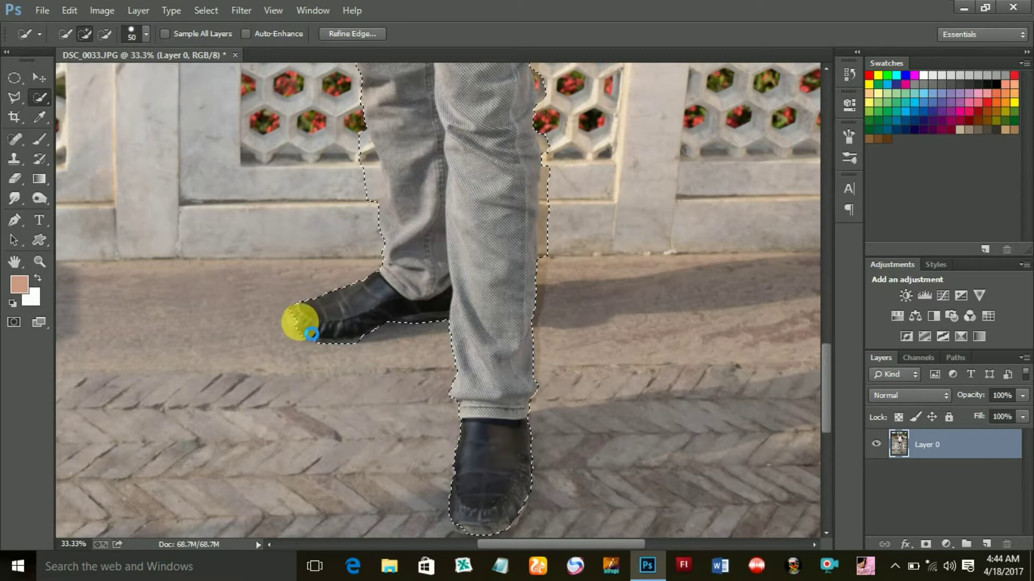
left_click_drag(297, 317, 317, 321)
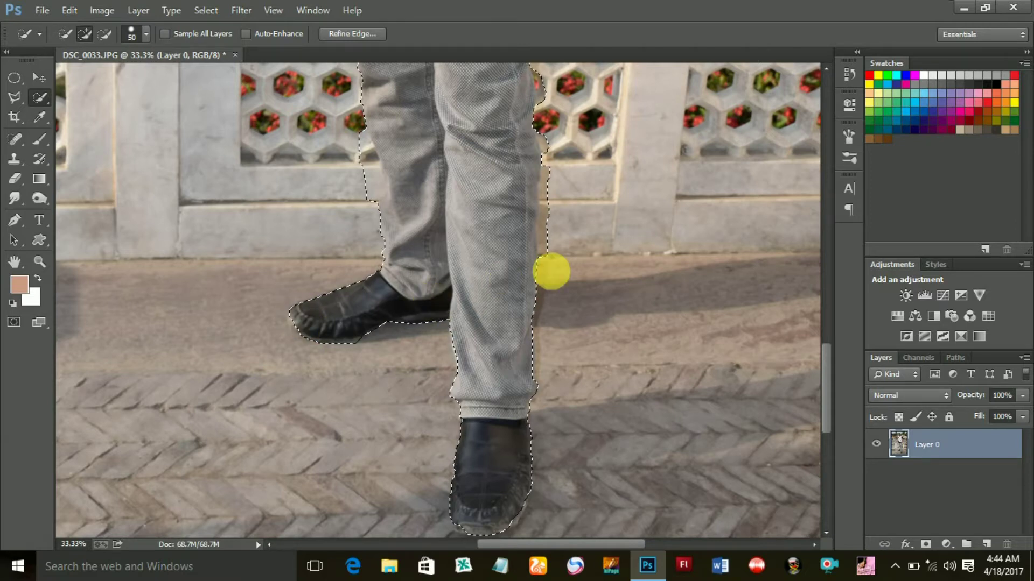
- Trim the lattice background off along both trouser leg edges
left_click_drag(555, 269, 554, 228)
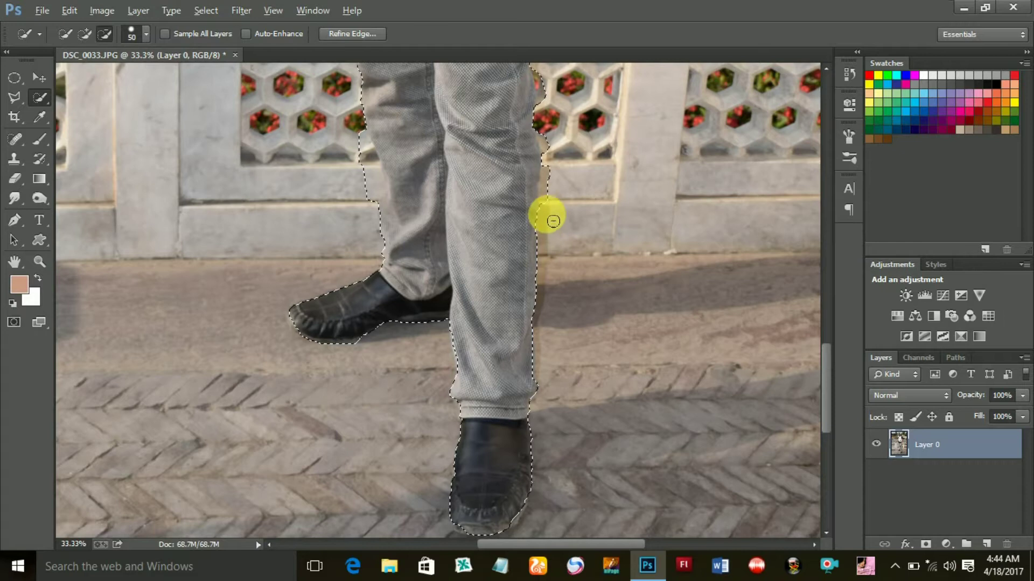
left_click_drag(556, 186, 551, 139)
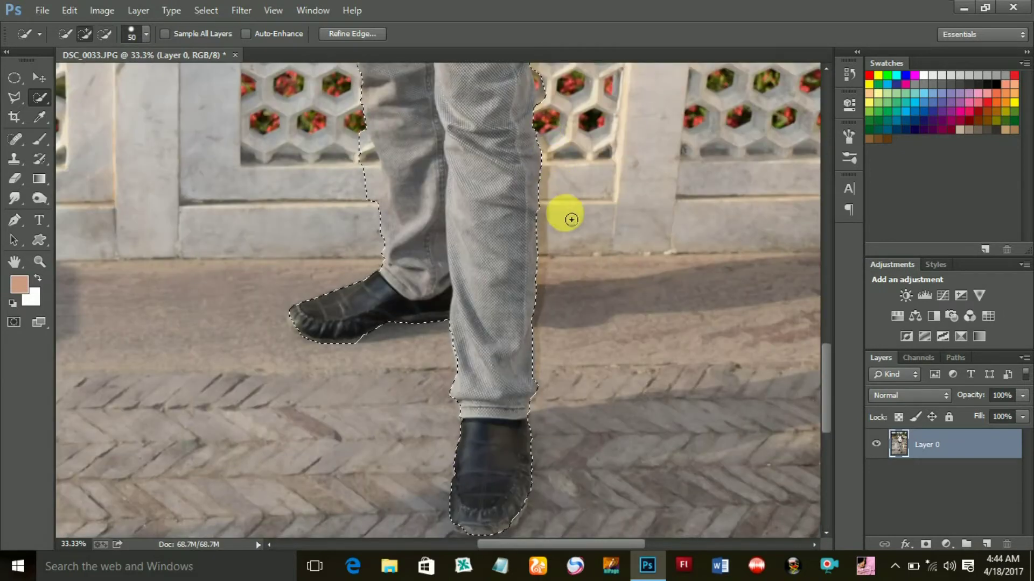
left_click_drag(379, 228, 365, 147)
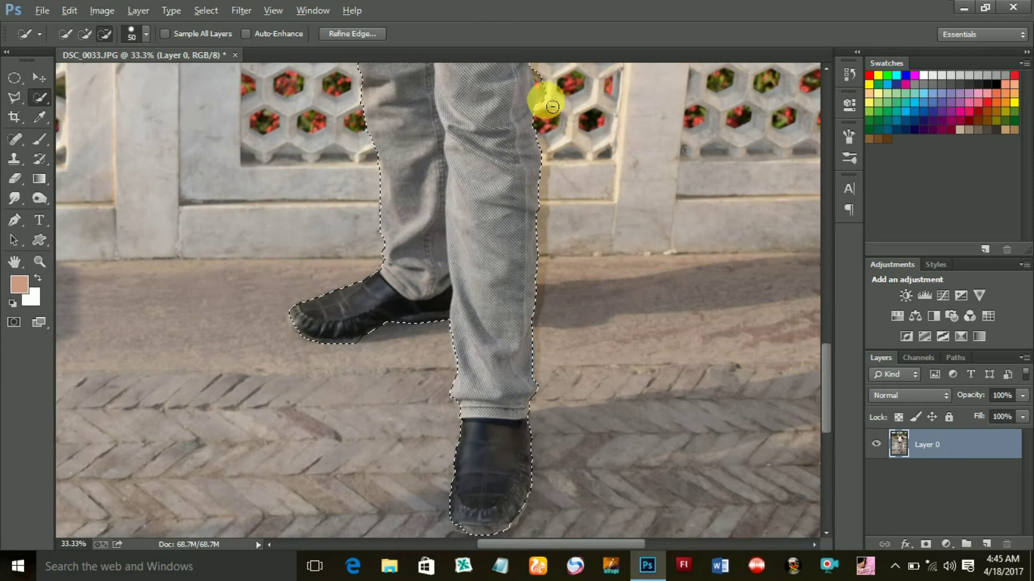
left_click(549, 89, "alt")
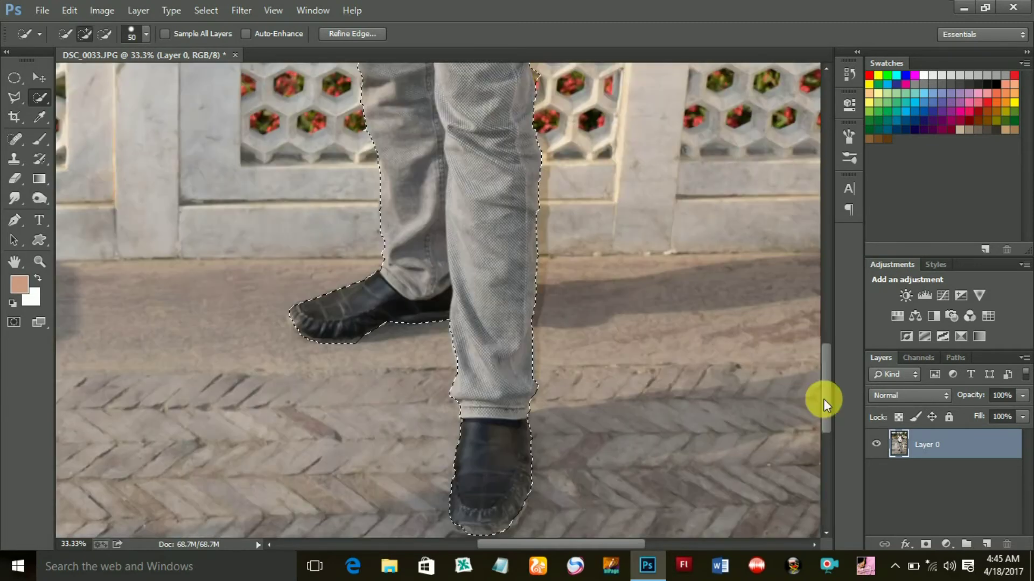
left_click_drag(823, 399, 822, 360)
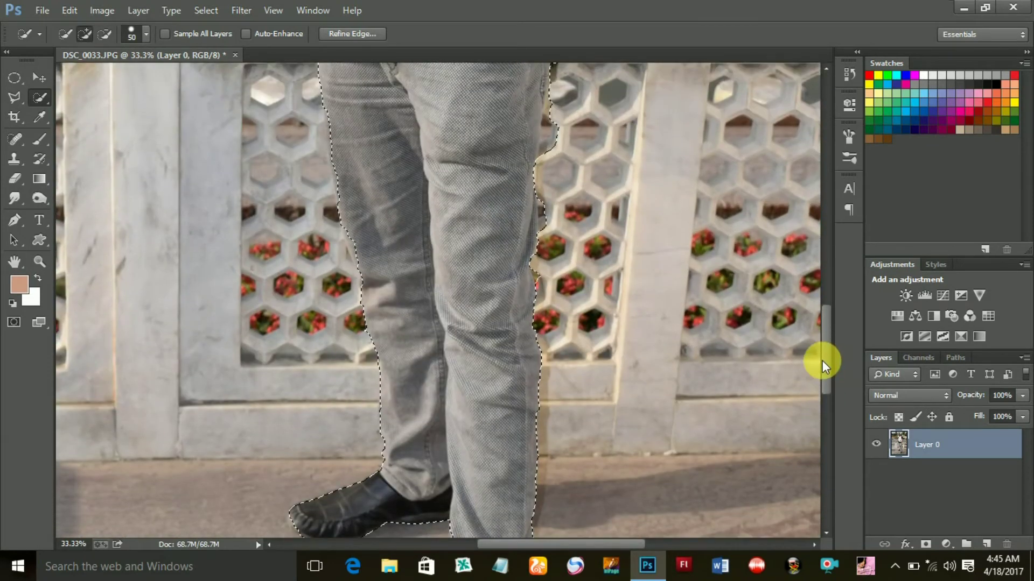
key("alt")
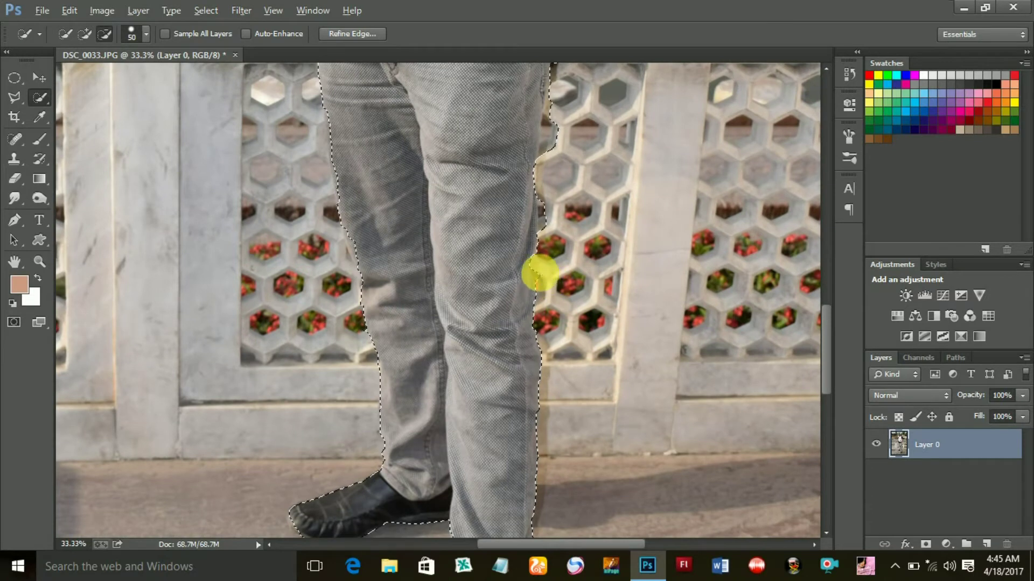
left_click_drag(539, 274, 560, 237)
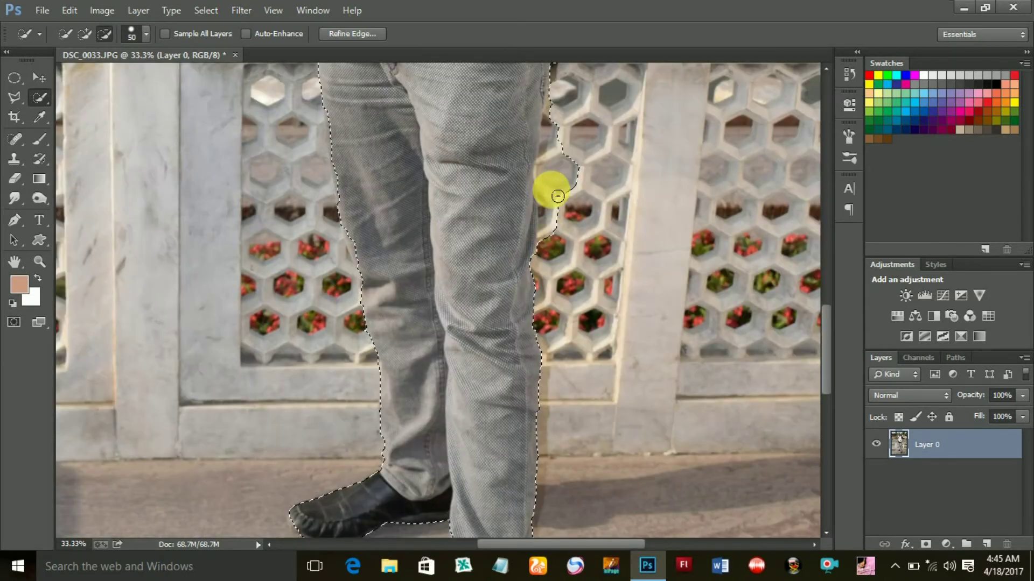
mouse_move(559, 177)
left_mouse_down()
mouse_move(554, 238)
mouse_move(564, 162)
mouse_move(596, 192)
mouse_move(572, 172)
mouse_move(554, 132)
mouse_move(563, 125)
mouse_move(556, 178)
left_mouse_up()
left_click_drag(554, 216, 542, 192)
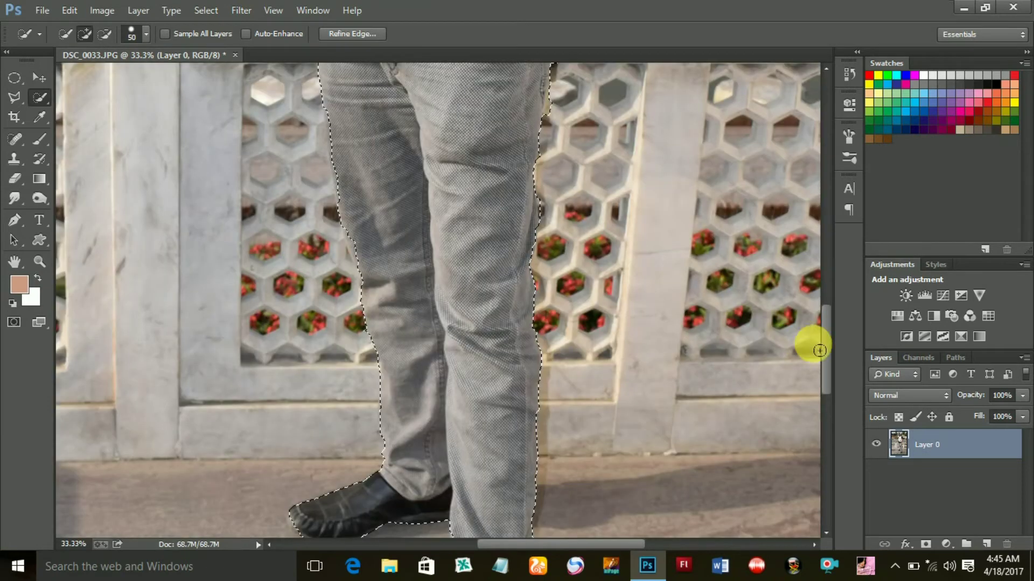
left_click_drag(827, 349, 831, 306)
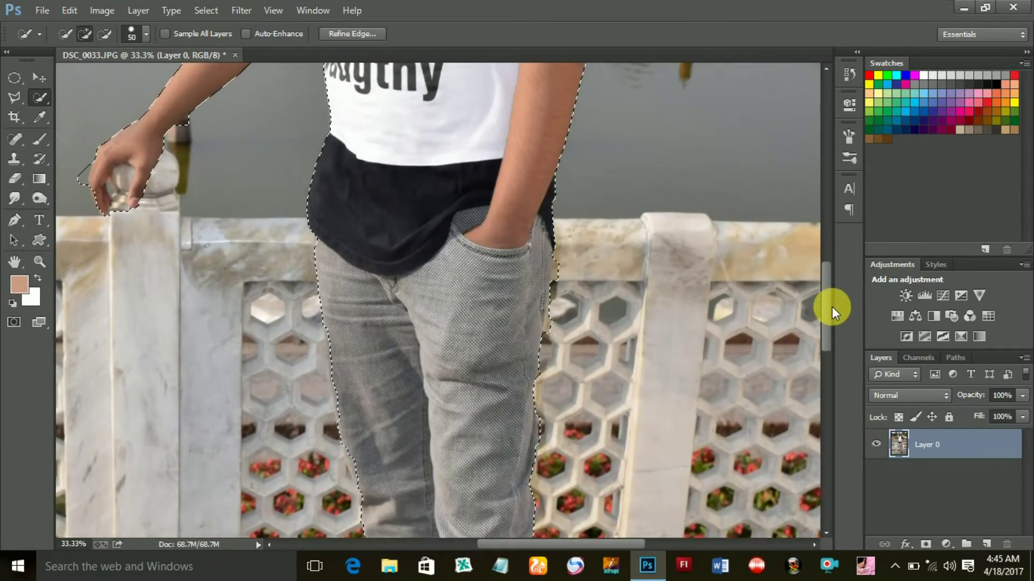
- Subtract the bottle and stray areas along the right trouser edge, hand and arm
mouse_move(574, 273)
left_mouse_down()
mouse_move(564, 268)
mouse_move(568, 325)
left_mouse_up()
left_click_drag(823, 302, 825, 292)
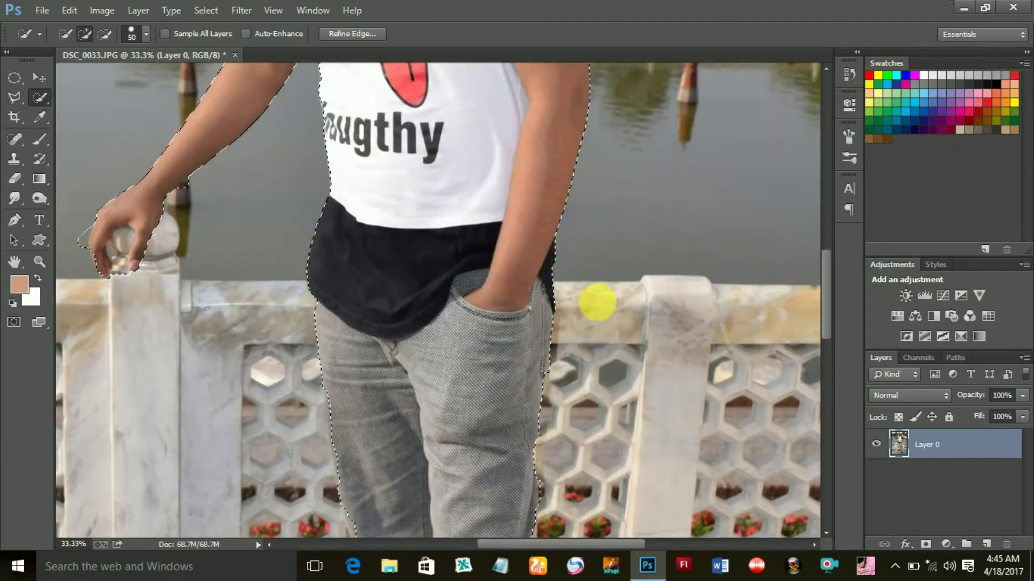
key("alt")
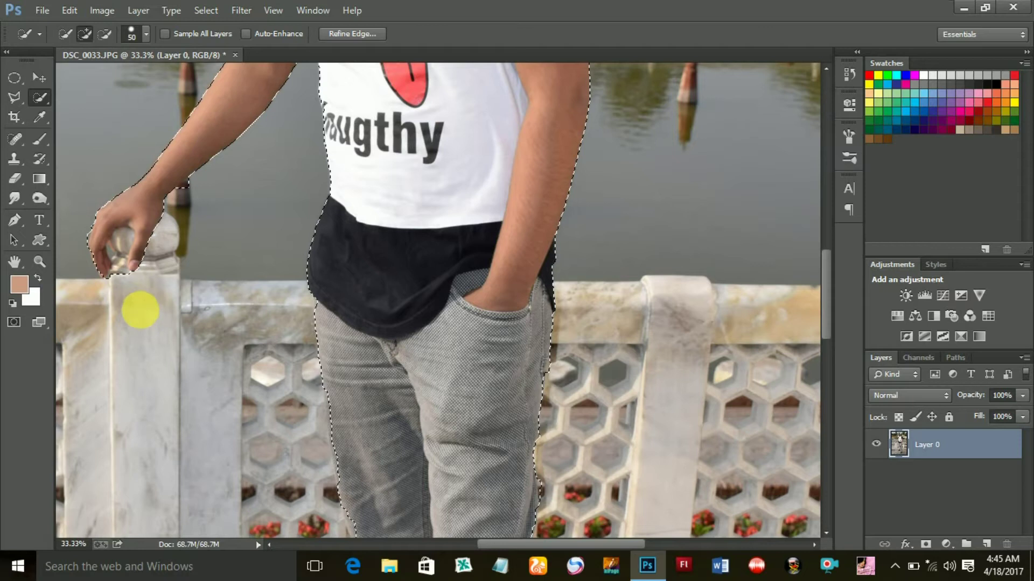
left_click(132, 292)
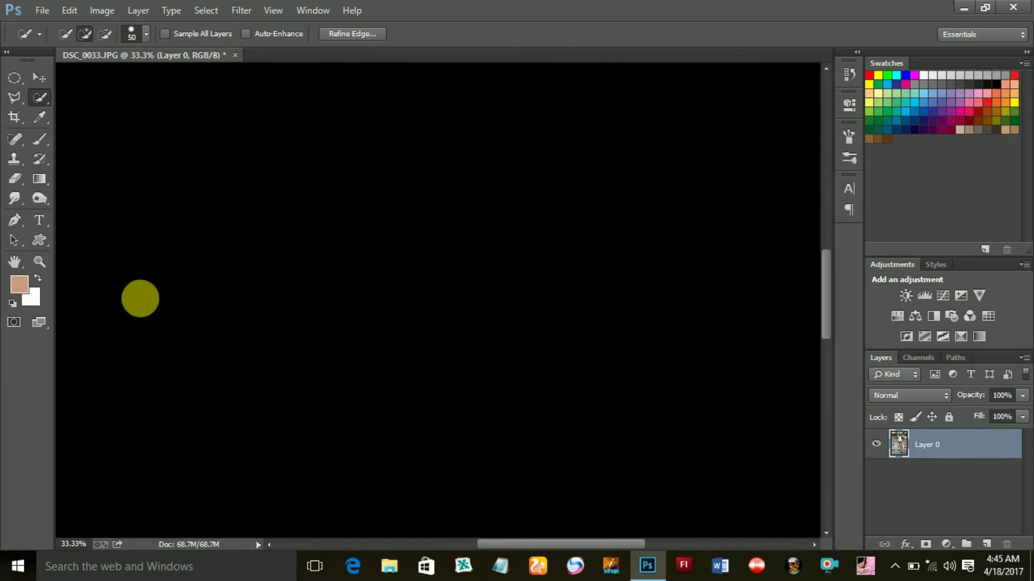
left_click(129, 280, "alt")
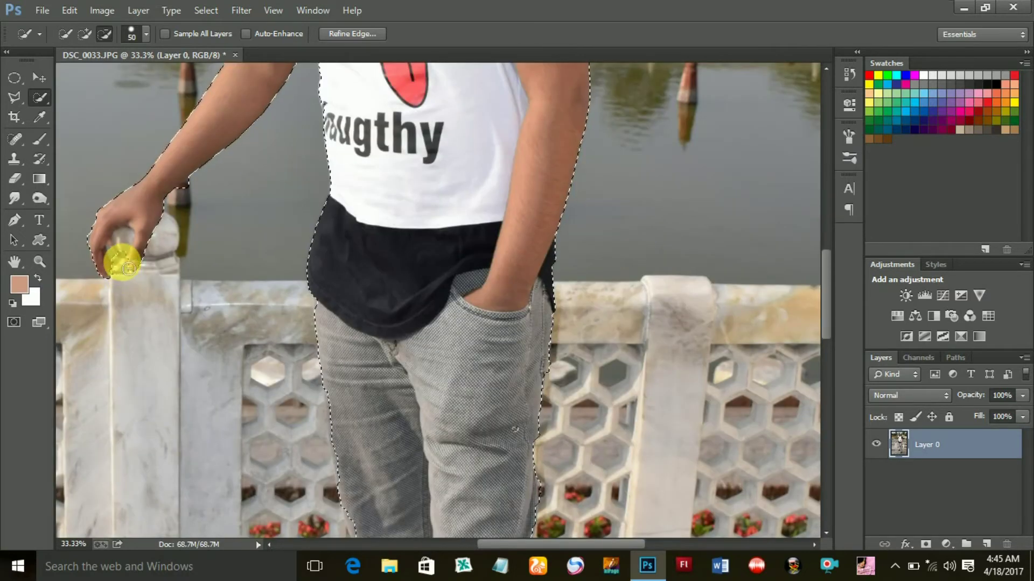
left_click(131, 256, "alt")
left_click(134, 238)
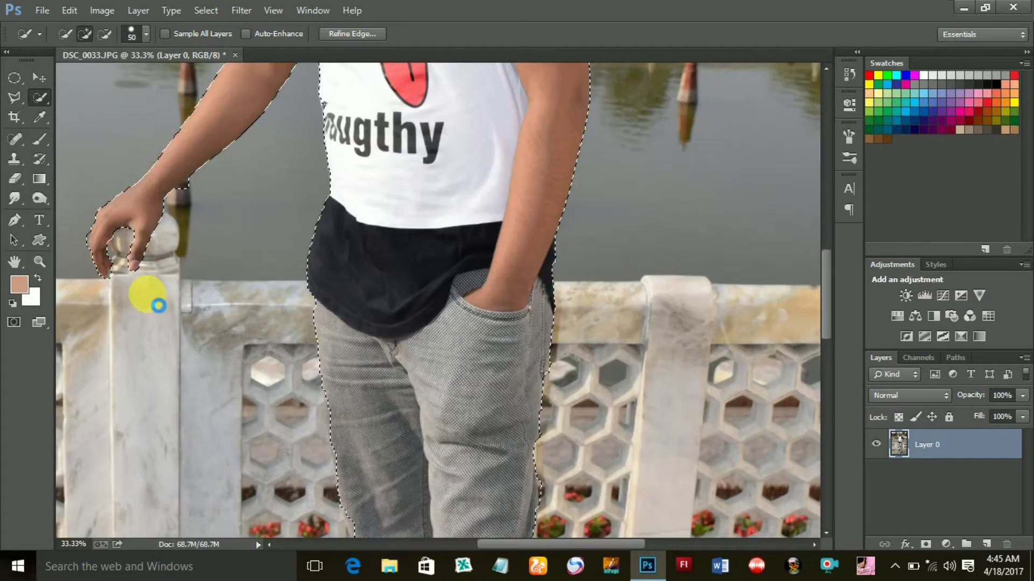
left_click(194, 195, "alt")
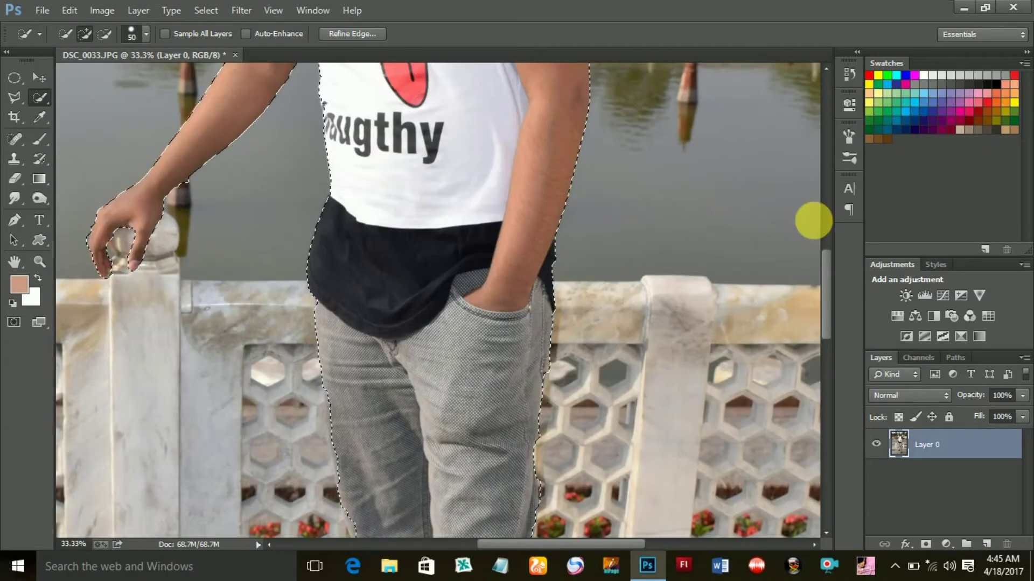
- Trim the selection along the shoulder, neck and face edges, then fit the photo on screen
left_click(829, 224)
left_click_drag(827, 225, 827, 251)
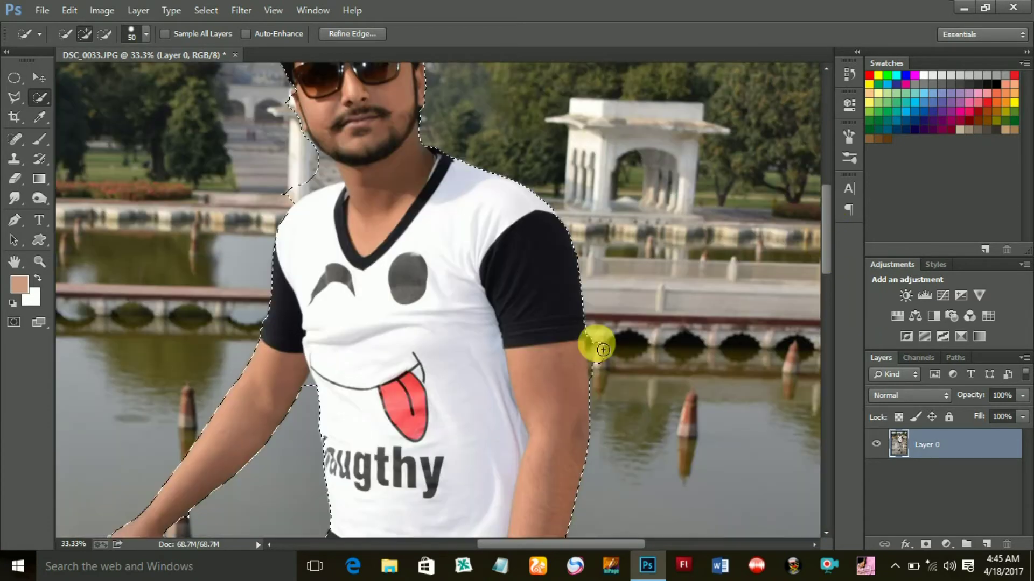
left_click(596, 341)
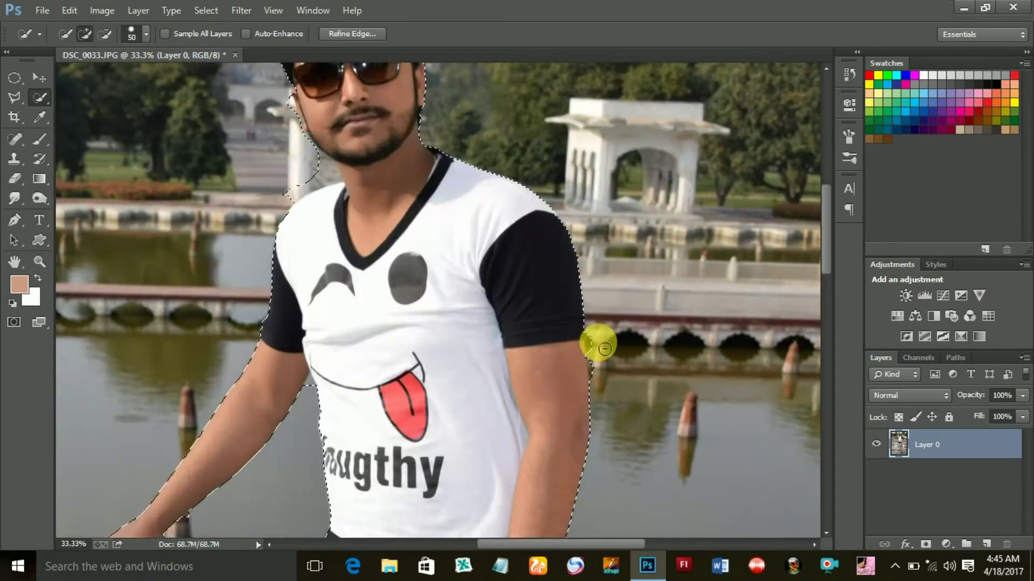
mouse_move(604, 343)
left_mouse_down()
mouse_move(605, 372)
mouse_move(598, 353)
left_mouse_up()
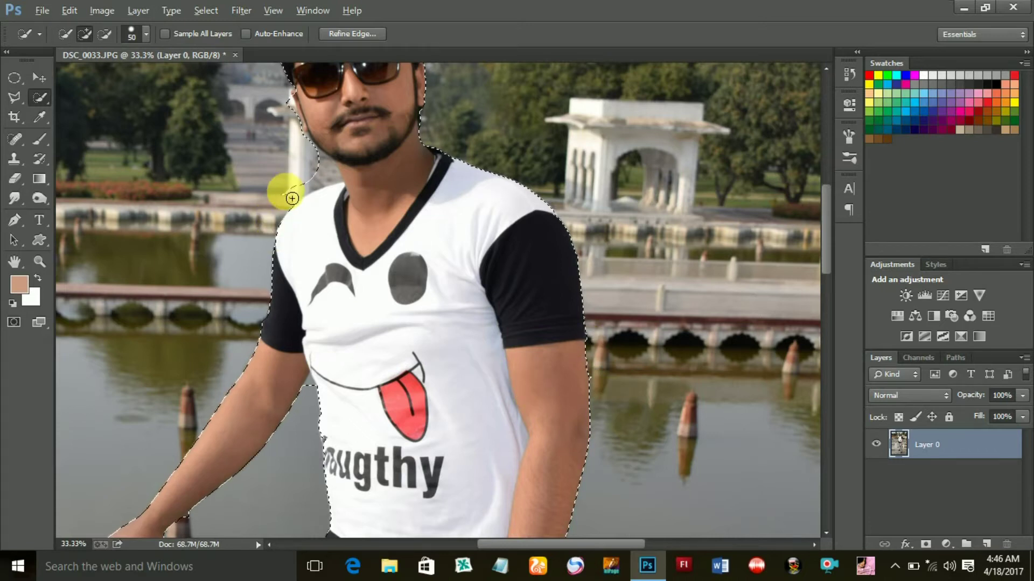
mouse_move(303, 190)
left_mouse_down()
mouse_move(287, 194)
mouse_move(289, 203)
left_mouse_up()
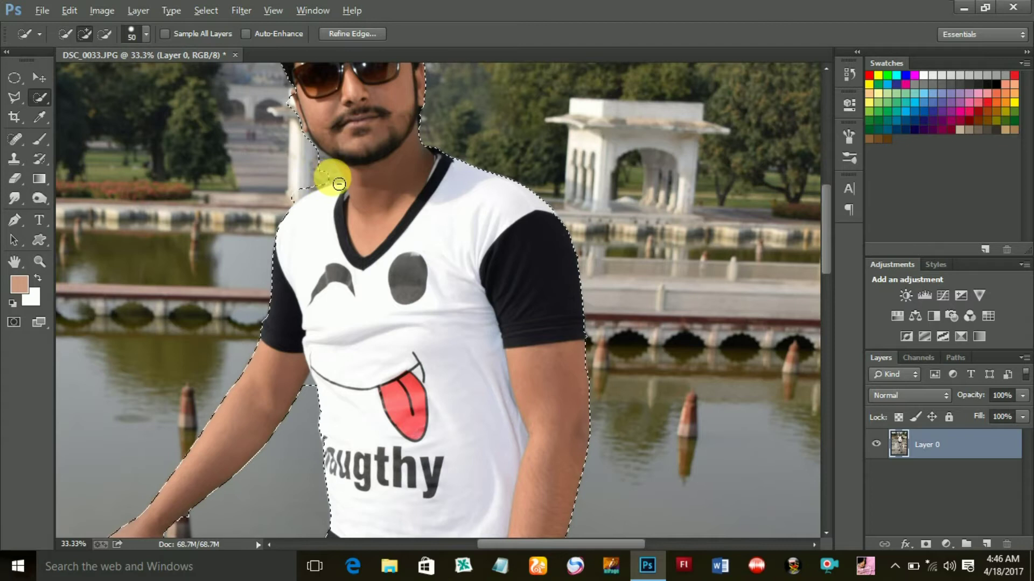
left_click_drag(334, 181, 332, 177)
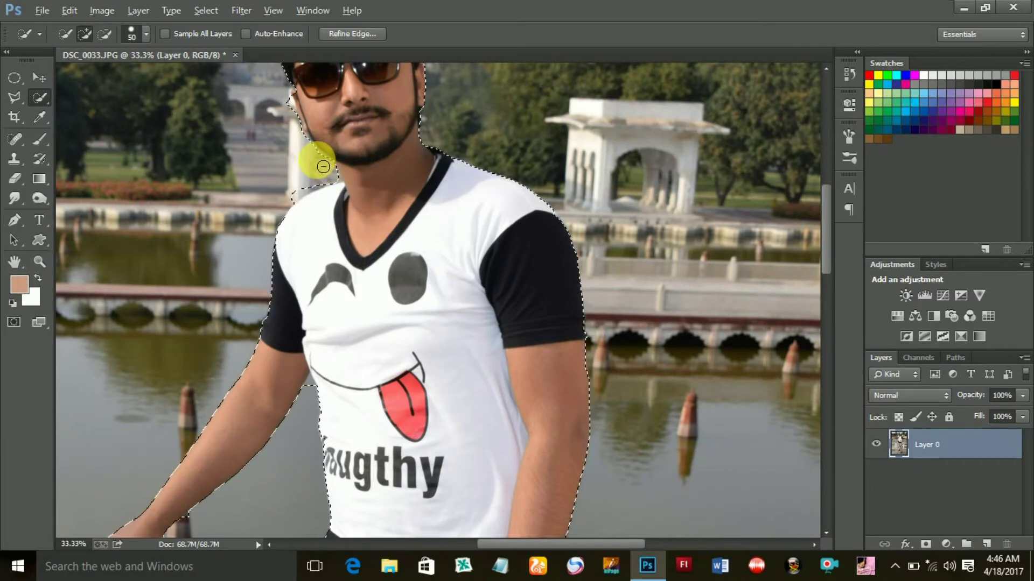
mouse_move(296, 139)
left_mouse_down()
mouse_move(286, 114)
mouse_move(295, 207)
mouse_move(288, 201)
mouse_move(311, 173)
mouse_move(316, 183)
left_mouse_up()
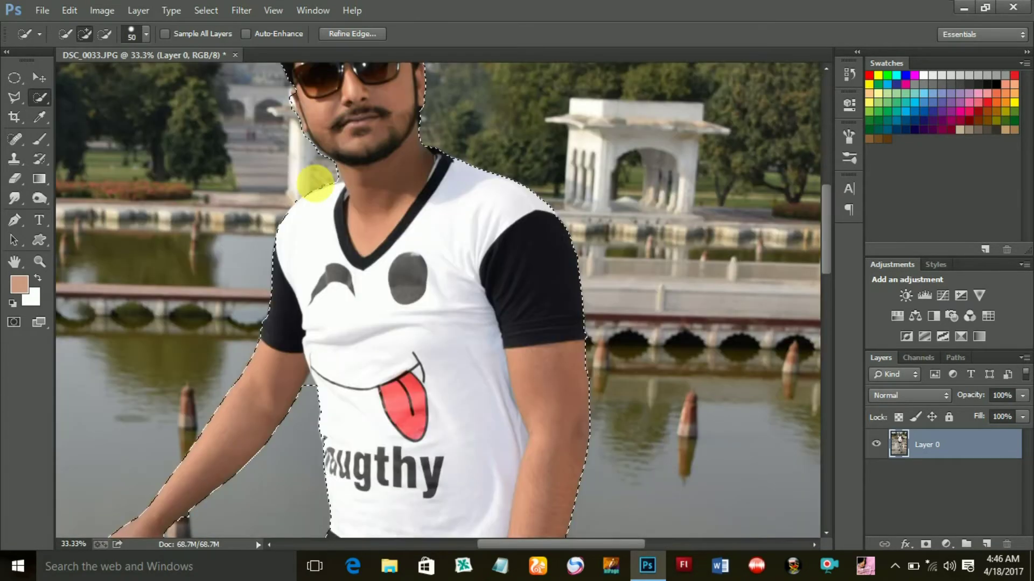
key("ctrl+0")
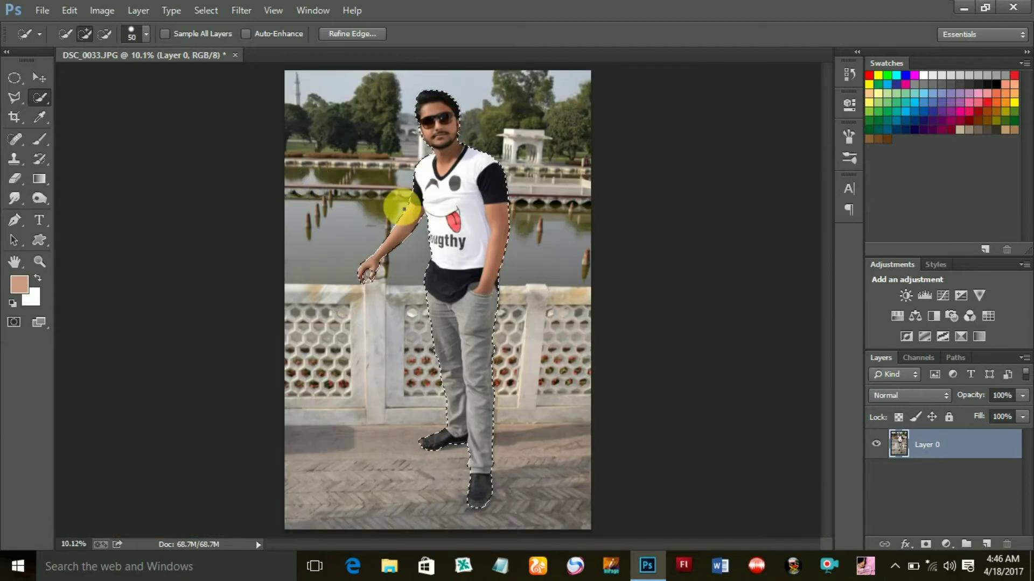
- Invert the selection onto the background and bring up Hue/Saturation
left_click(214, 9)
left_click(224, 70)
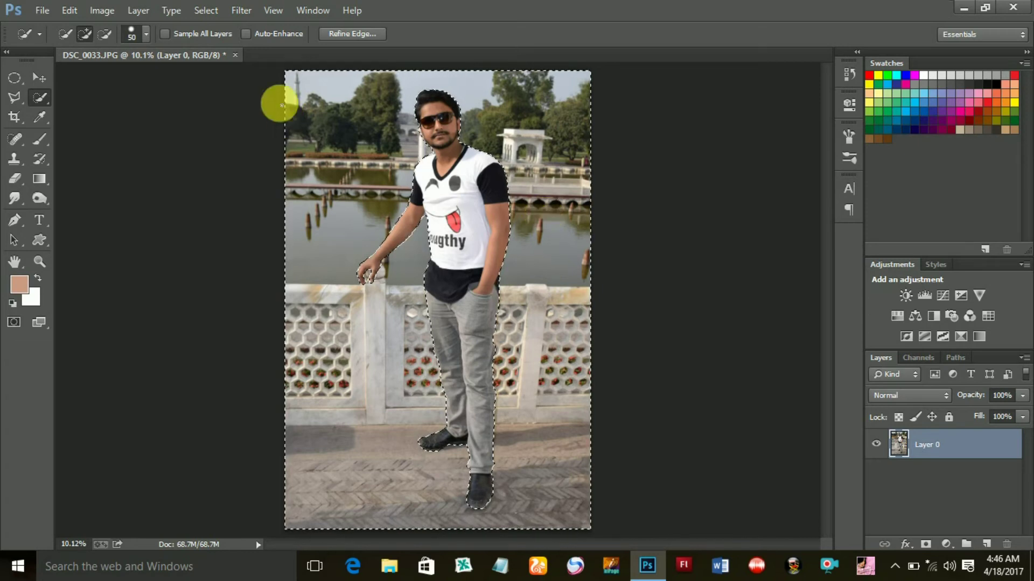
left_click(205, 10)
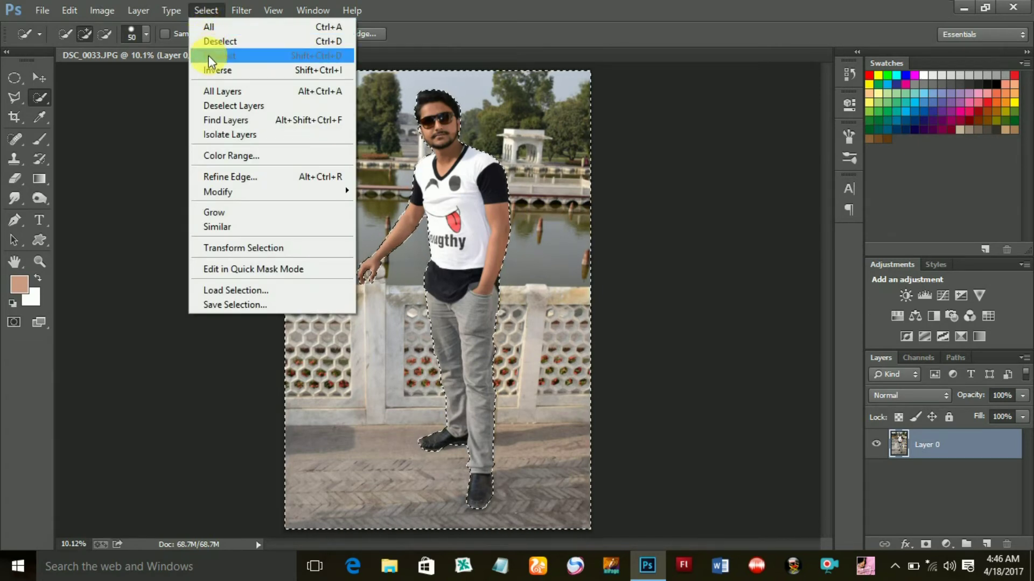
left_click(104, 9)
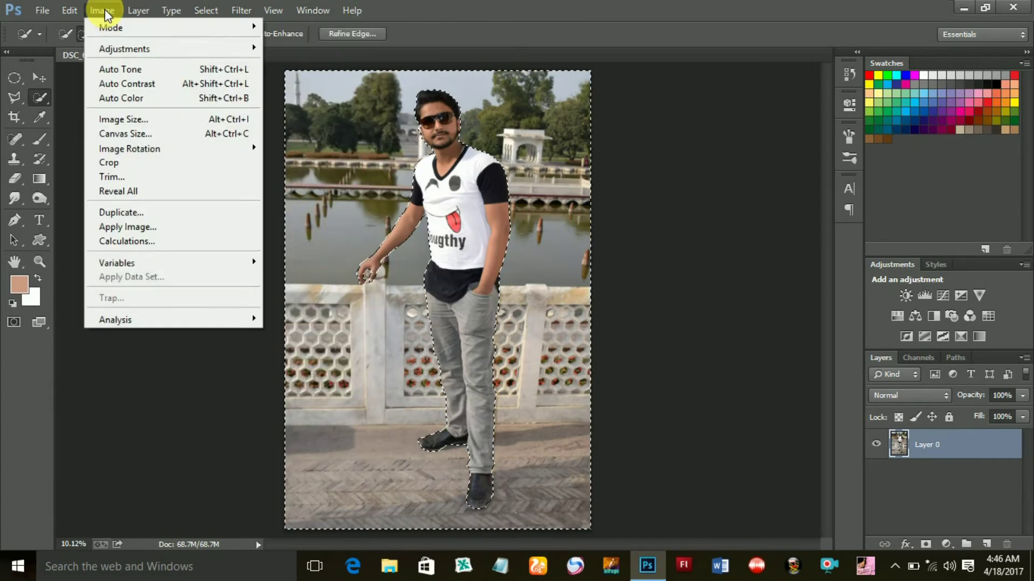
left_click(69, 9)
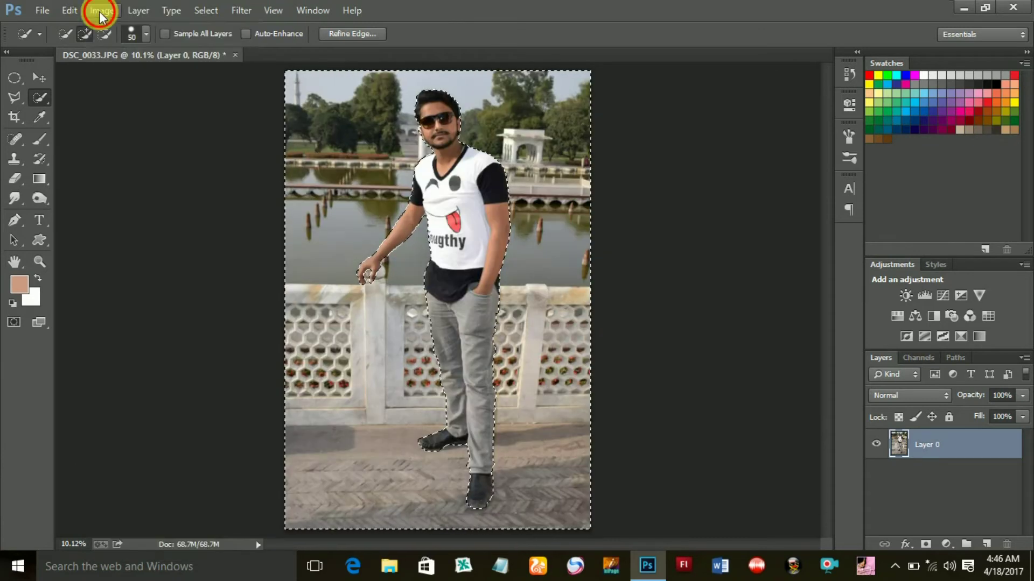
left_click(102, 10)
mouse_move(125, 48)
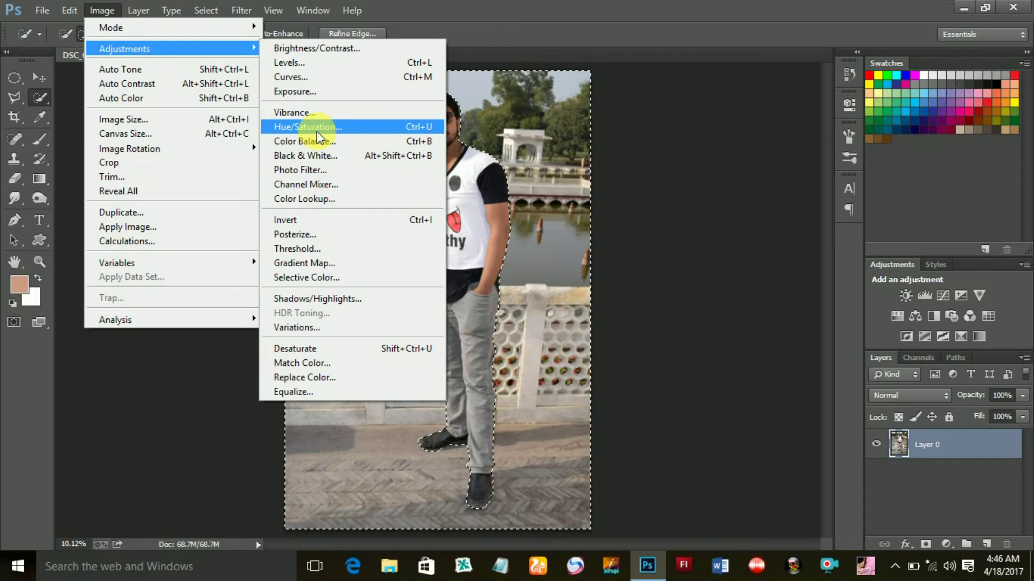
left_click(317, 131)
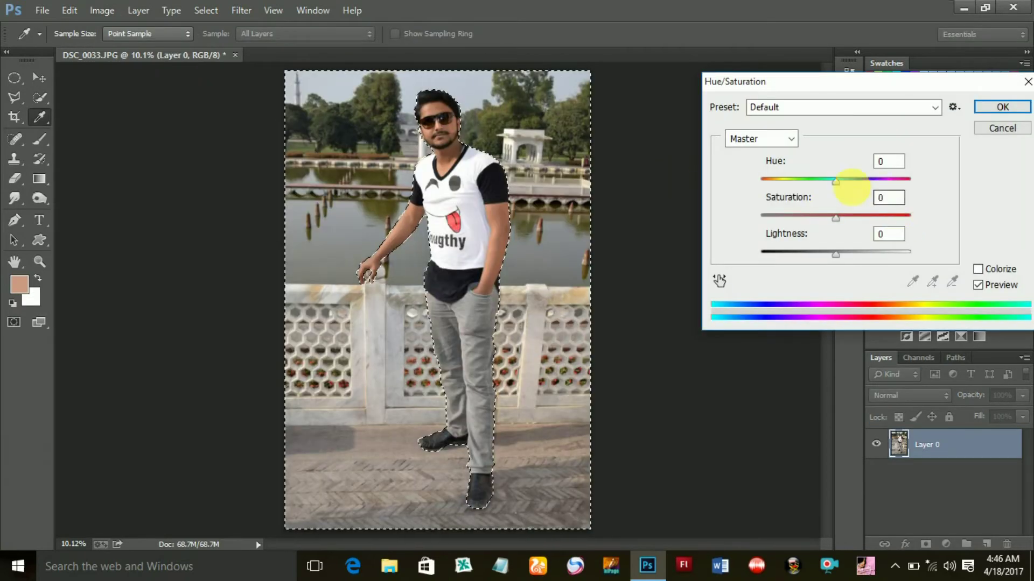
- Recolour the background with Hue +180 and Saturation +83
mouse_move(836, 185)
left_mouse_down()
mouse_move(920, 183)
mouse_move(749, 182)
left_mouse_up()
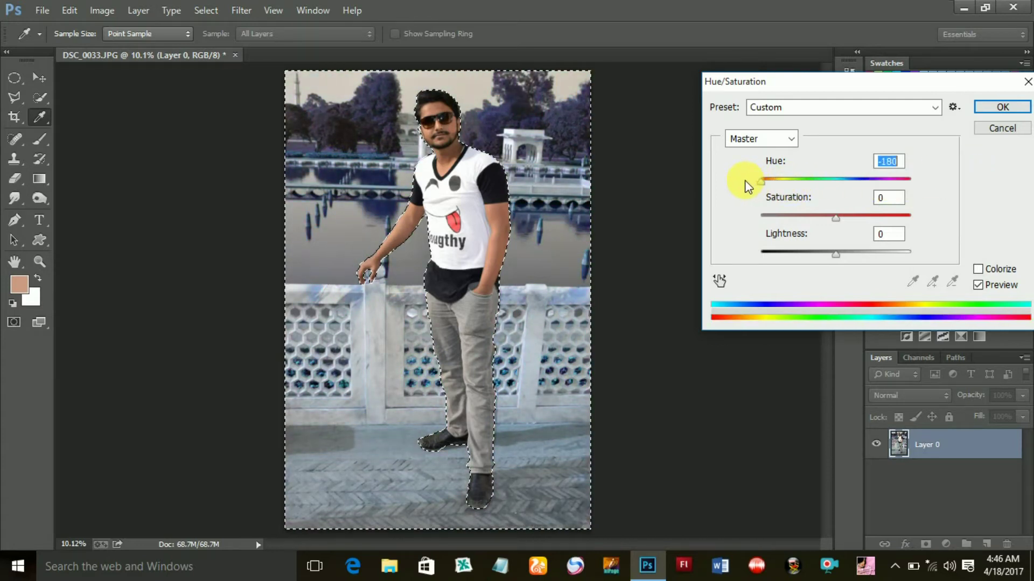
mouse_move(852, 216)
left_mouse_down()
mouse_move(934, 216)
mouse_move(897, 221)
left_mouse_up()
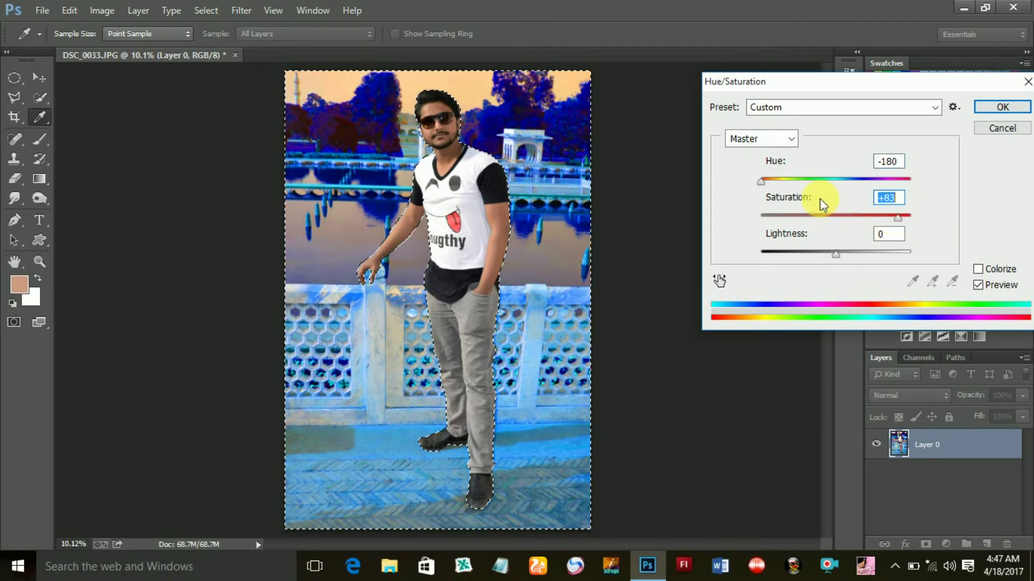
mouse_move(761, 181)
left_mouse_down()
mouse_move(916, 182)
mouse_move(832, 195)
mouse_move(934, 187)
left_mouse_up()
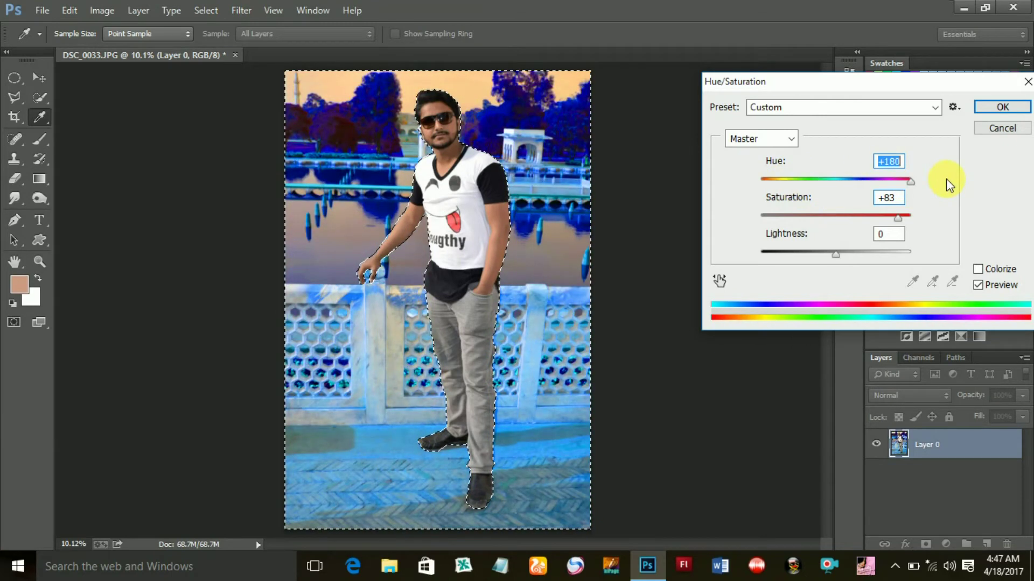
left_click(981, 111)
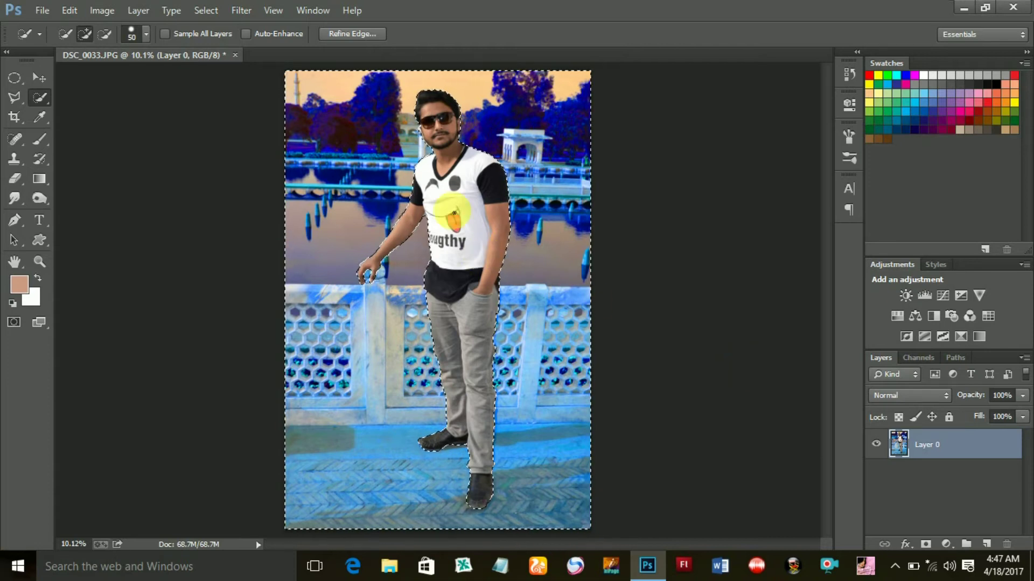
- Invert the selection back onto the man and return to Quick Selection
left_click(36, 79)
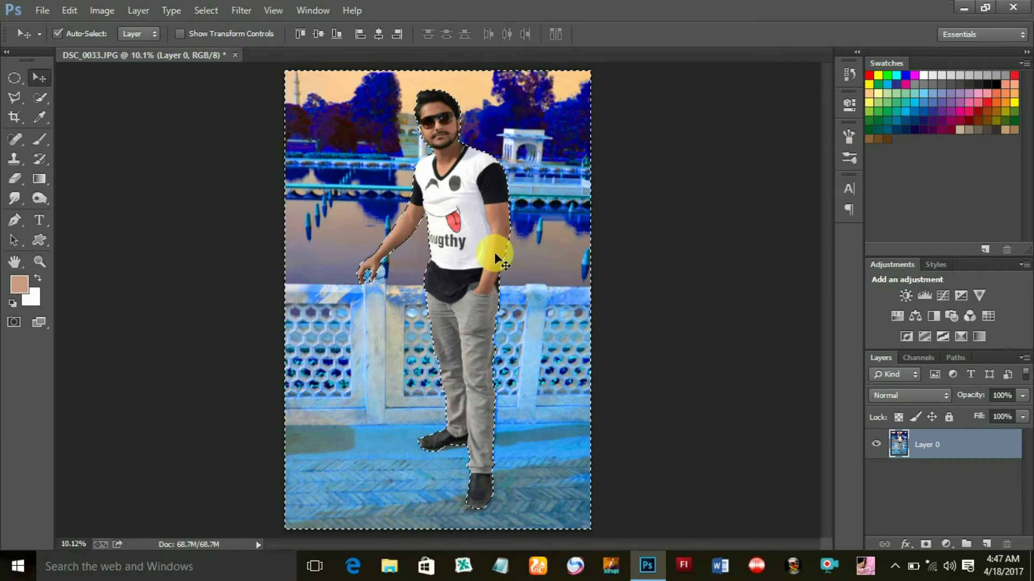
left_click(203, 10)
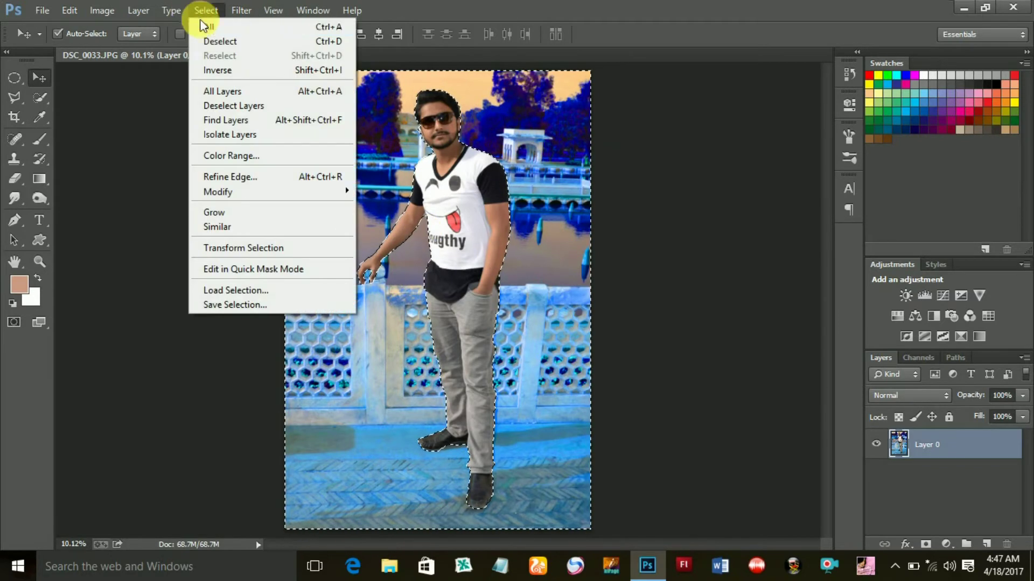
left_click(211, 69)
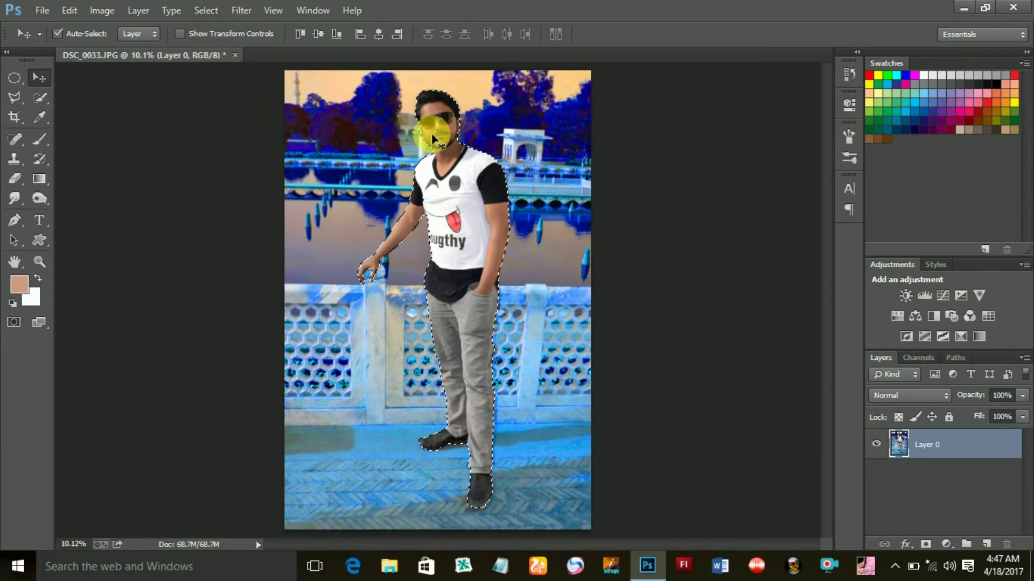
left_click(39, 98)
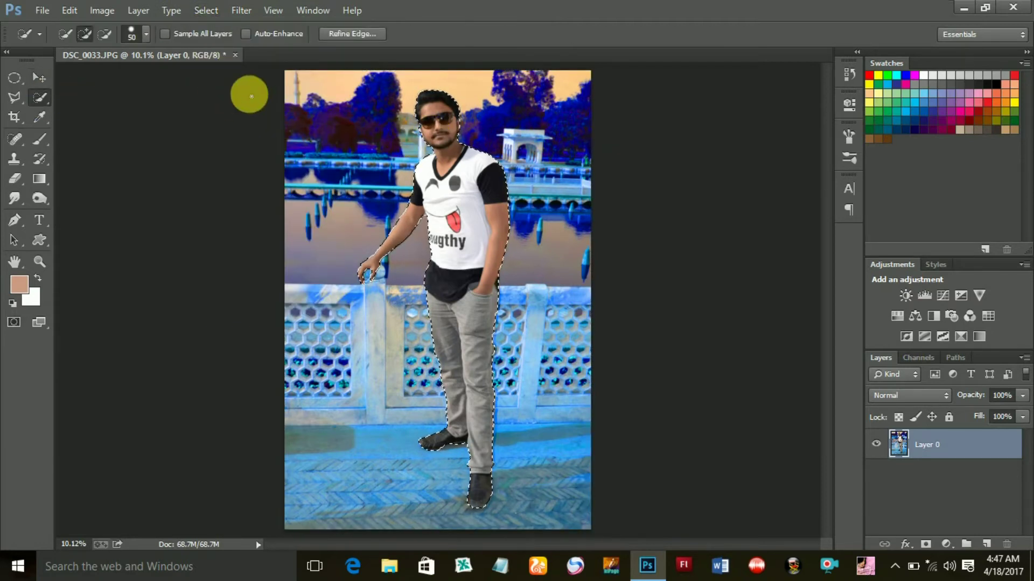
- Subtract the face, chest, sleeve, arm, hand and black lower shirt from the selection
key("alt")
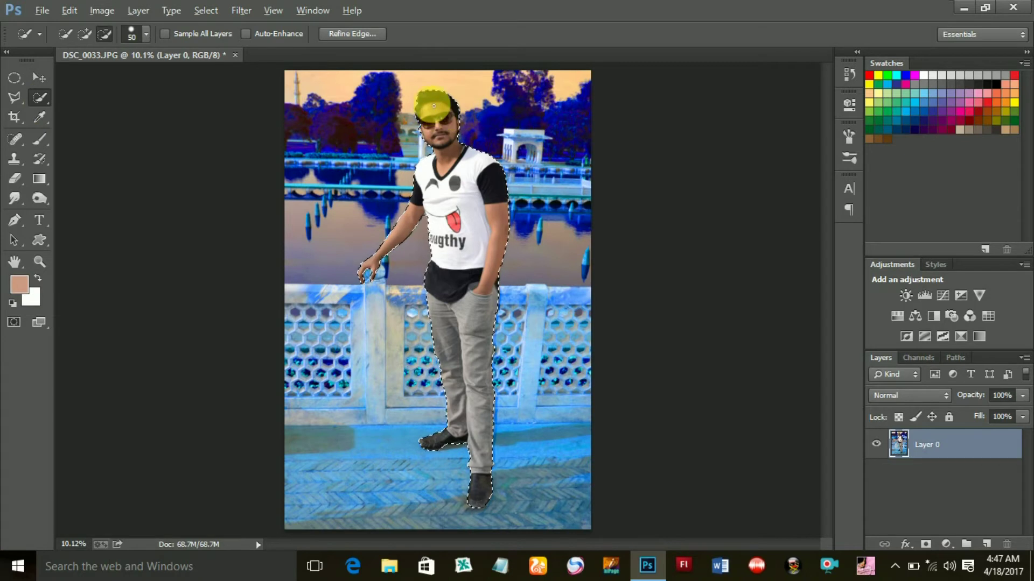
mouse_move(441, 139)
left_mouse_down()
mouse_move(502, 184)
mouse_move(499, 262)
mouse_move(454, 194)
mouse_move(462, 239)
mouse_move(452, 216)
mouse_move(430, 233)
left_mouse_up()
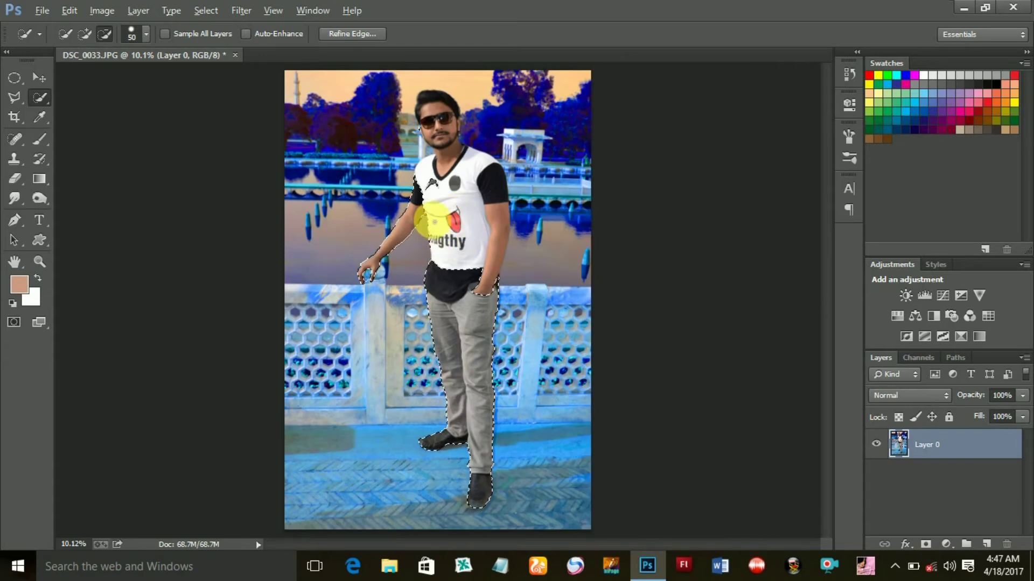
left_click_drag(424, 190, 437, 173)
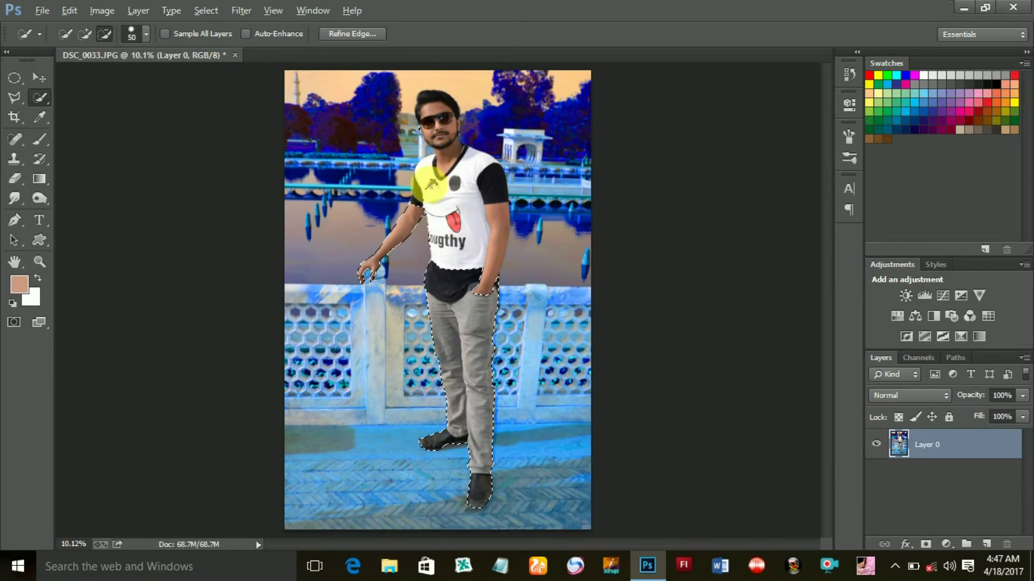
left_click_drag(416, 208, 400, 238)
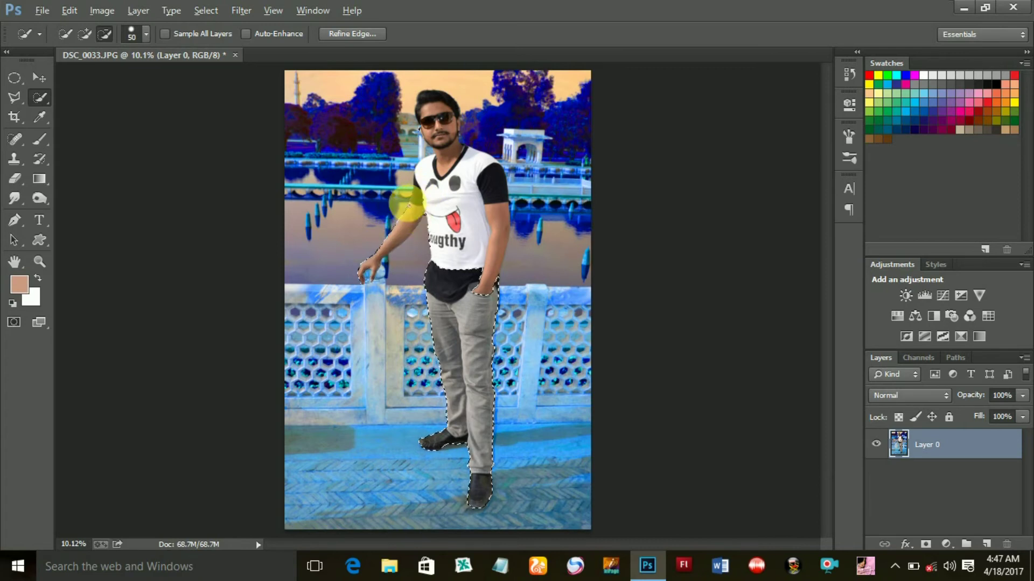
mouse_move(408, 203)
left_mouse_down()
mouse_move(358, 265)
mouse_move(364, 284)
mouse_move(431, 216)
left_mouse_up()
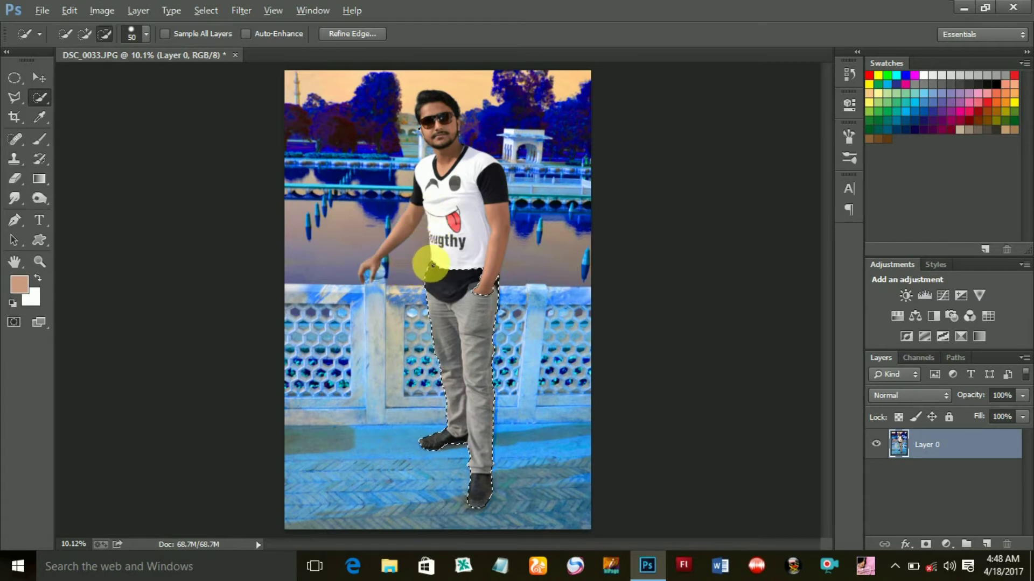
left_click_drag(431, 264, 449, 274)
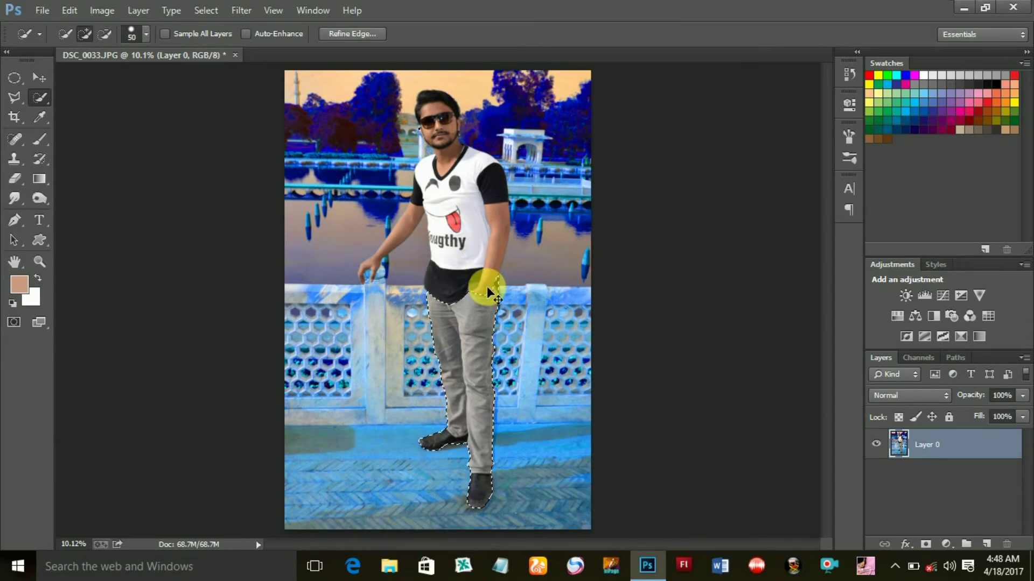
- Zoom in on the waist and tidy the selection around the pocket and hand
left_click(468, 290, "ctrl")
left_click(468, 290, "ctrl")
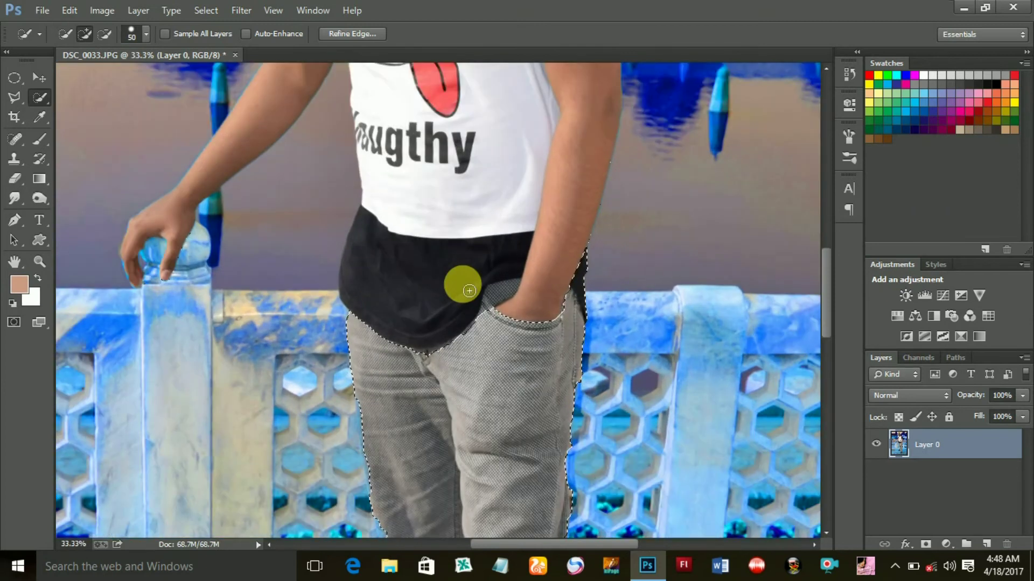
left_click(463, 287, "ctrl")
left_click(501, 301, "ctrl")
left_click(529, 312)
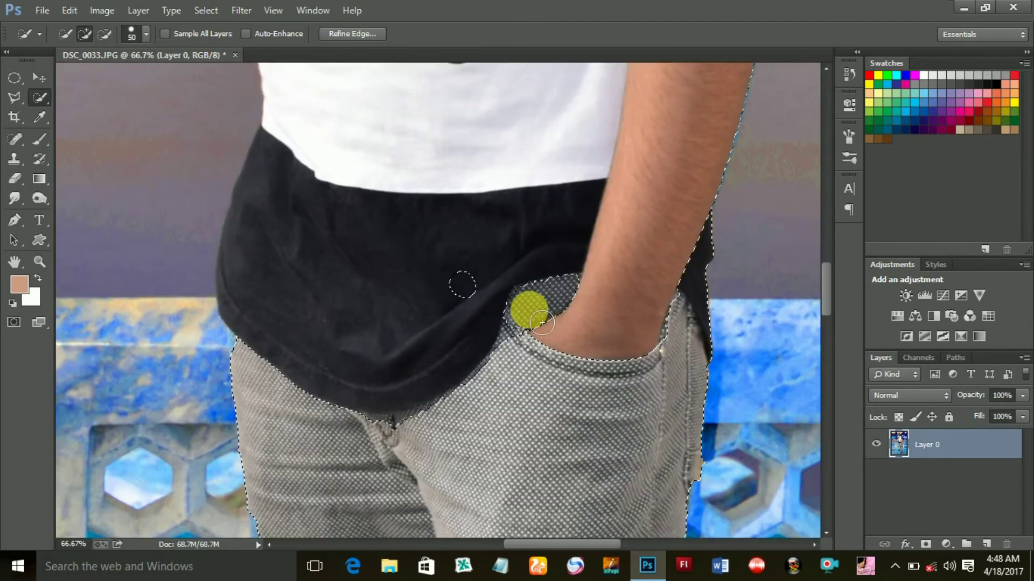
left_click(542, 328)
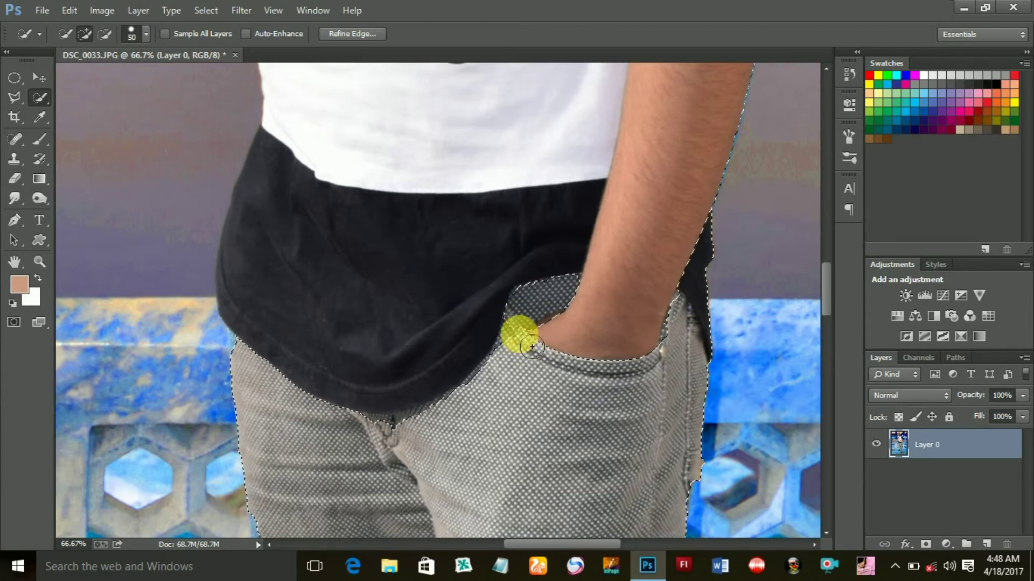
- With a smaller brush, refine the crotch edge and remove the shoe top from the selection
key("ctrl+alt+r")
key("bracketleft")
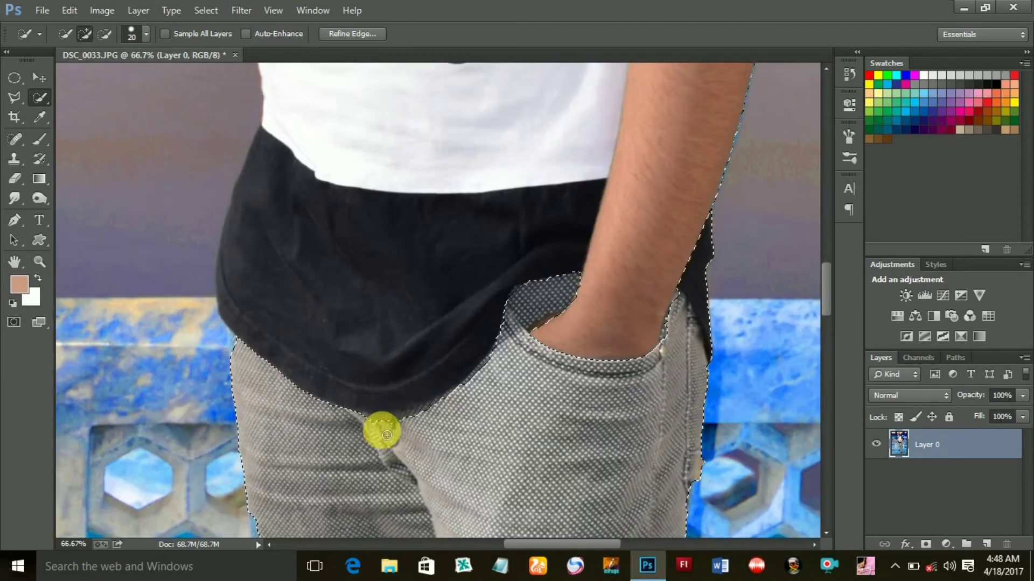
left_click(395, 435)
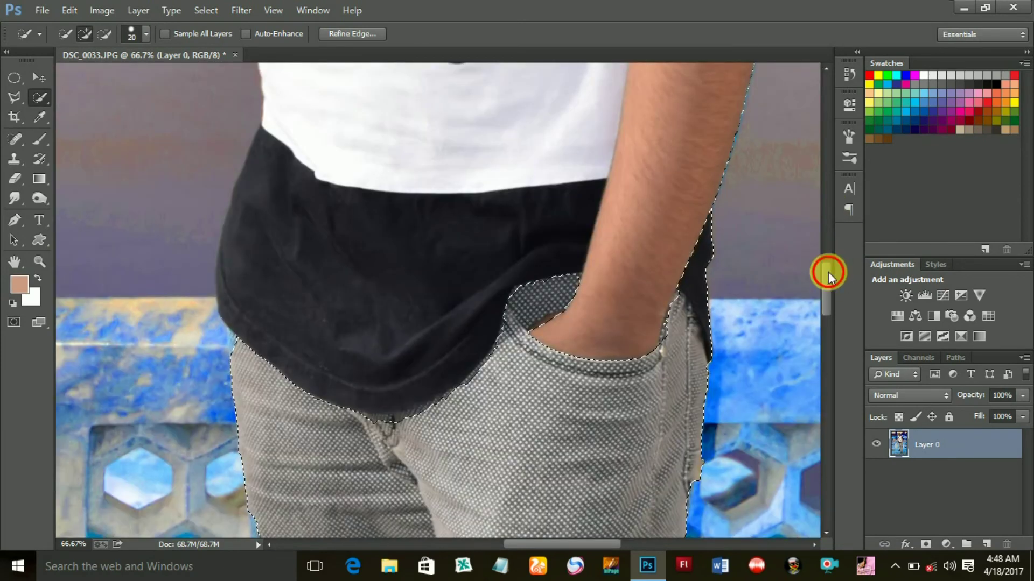
left_click_drag(828, 272, 832, 444)
mouse_move(587, 312)
left_mouse_down()
mouse_move(600, 241)
mouse_move(627, 277)
left_mouse_up()
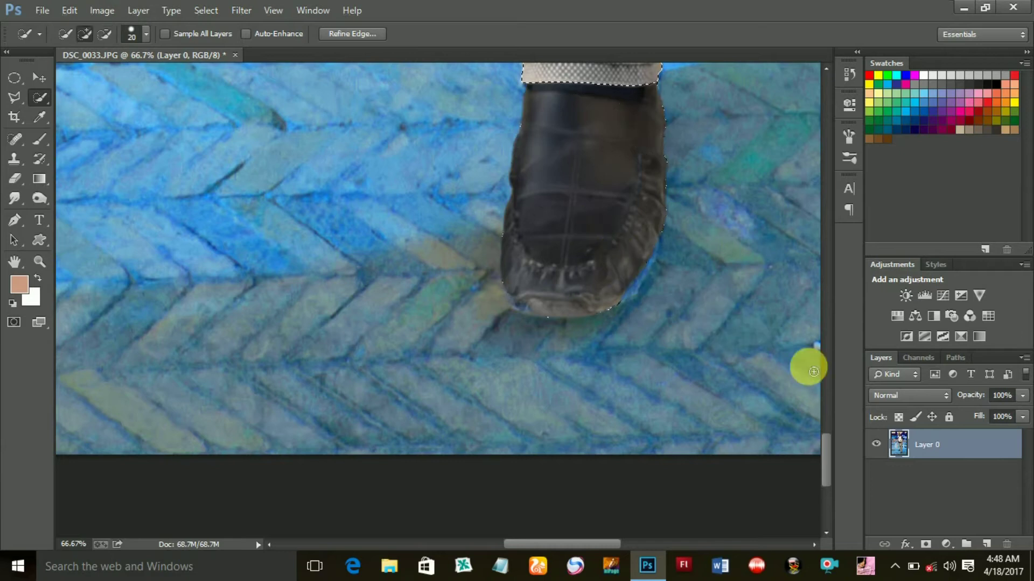
- Brush Quick Selection along the raised shoe to drop it, leaving only the trousers selected
left_click_drag(828, 461, 830, 453)
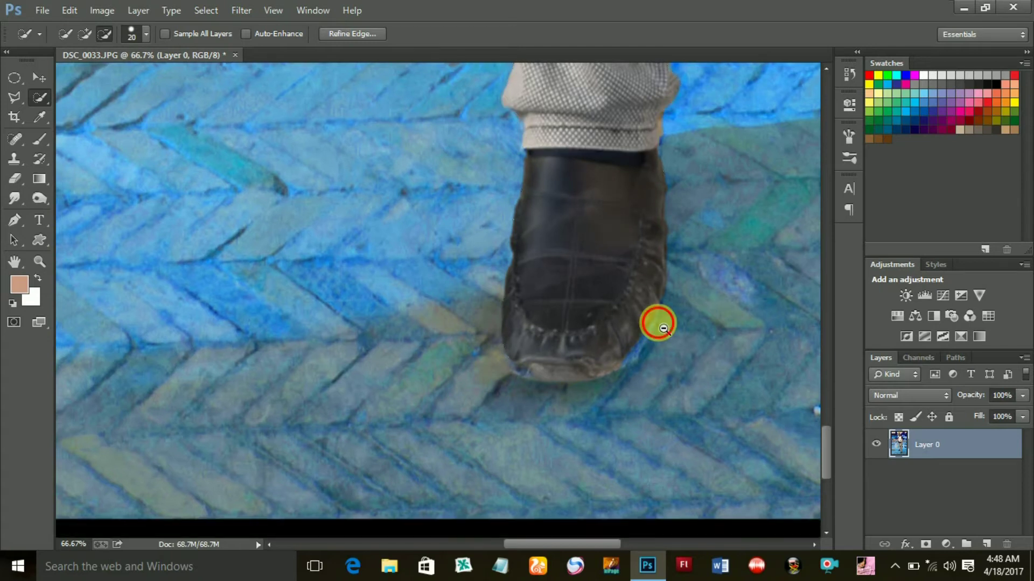
scroll(659, 326, "down", 3)
left_click_drag(554, 192, 507, 193)
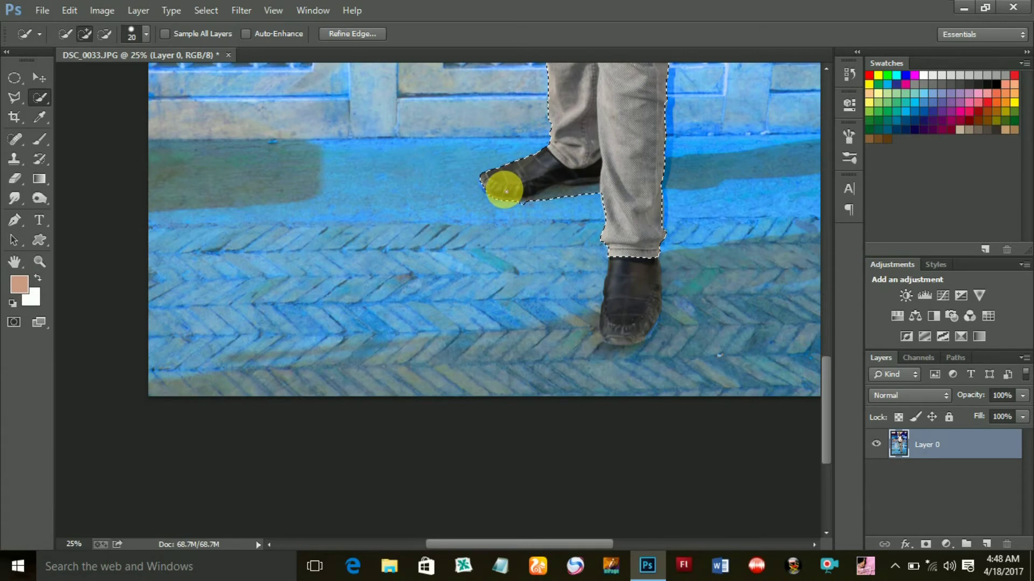
left_click_drag(506, 191, 587, 197)
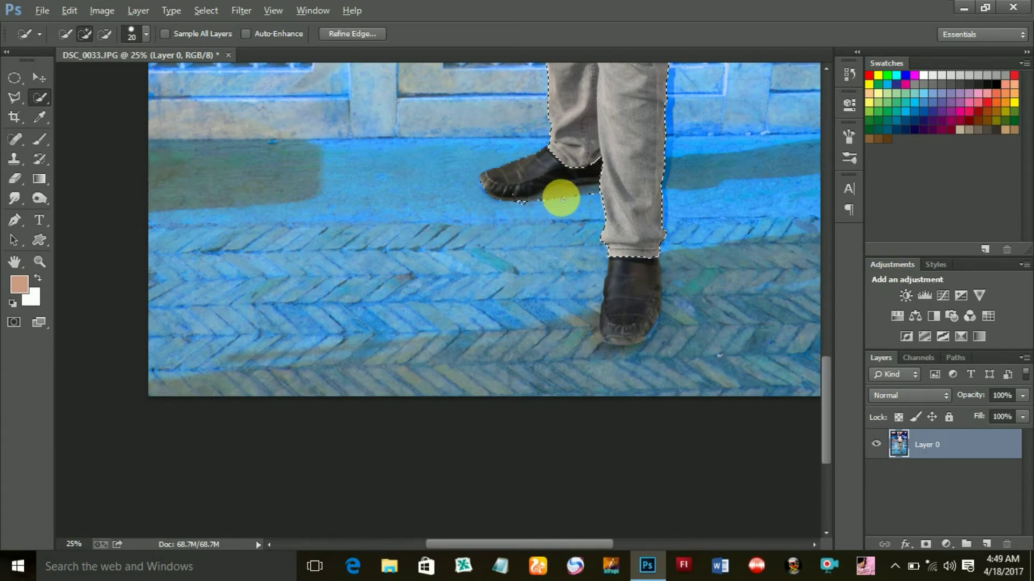
left_click_drag(590, 196, 510, 202)
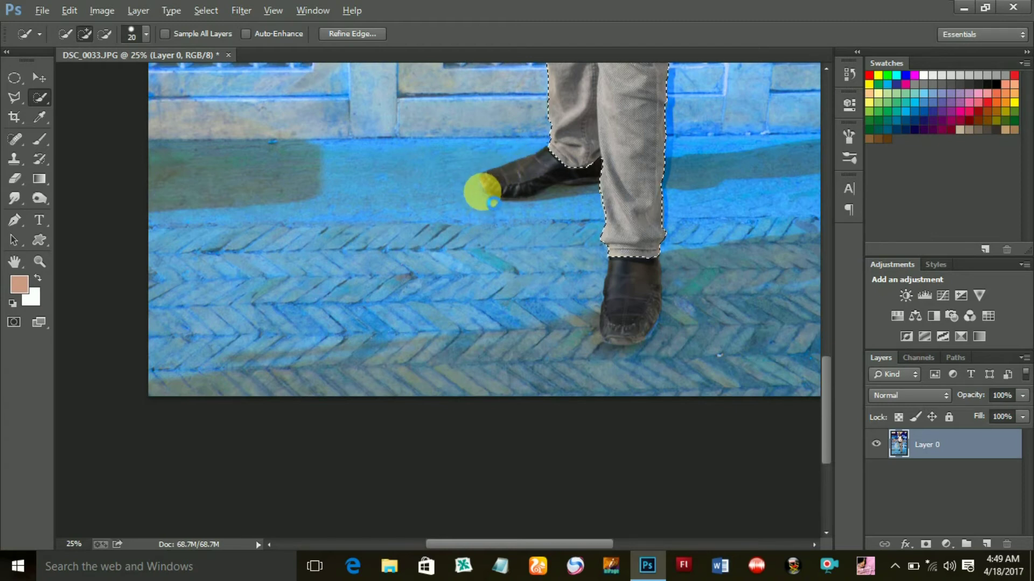
key("ctrl+0")
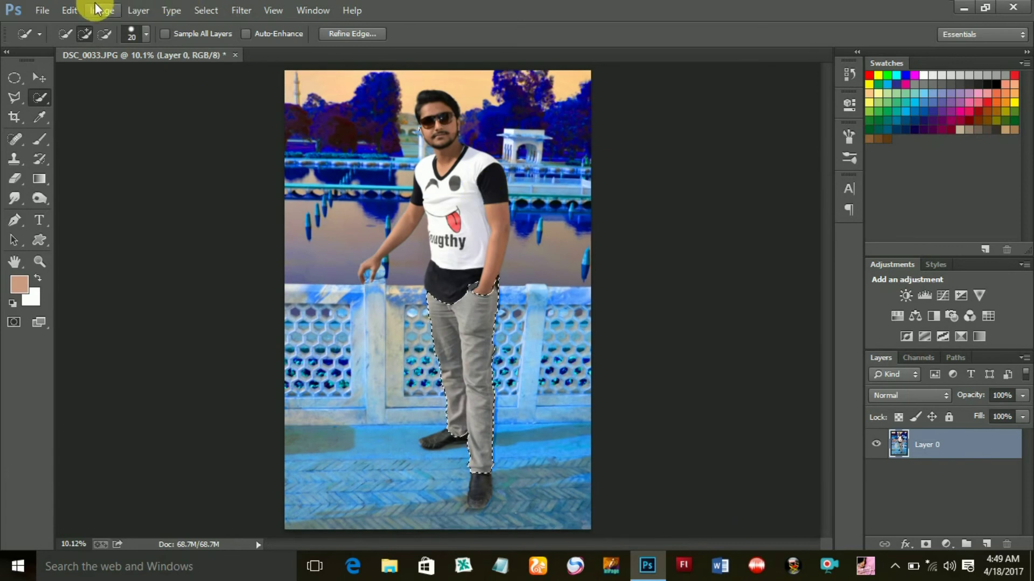
- Apply Hue/Saturation to the trousers with Hue +180, Saturation +71, Lightness -51
left_click(101, 11)
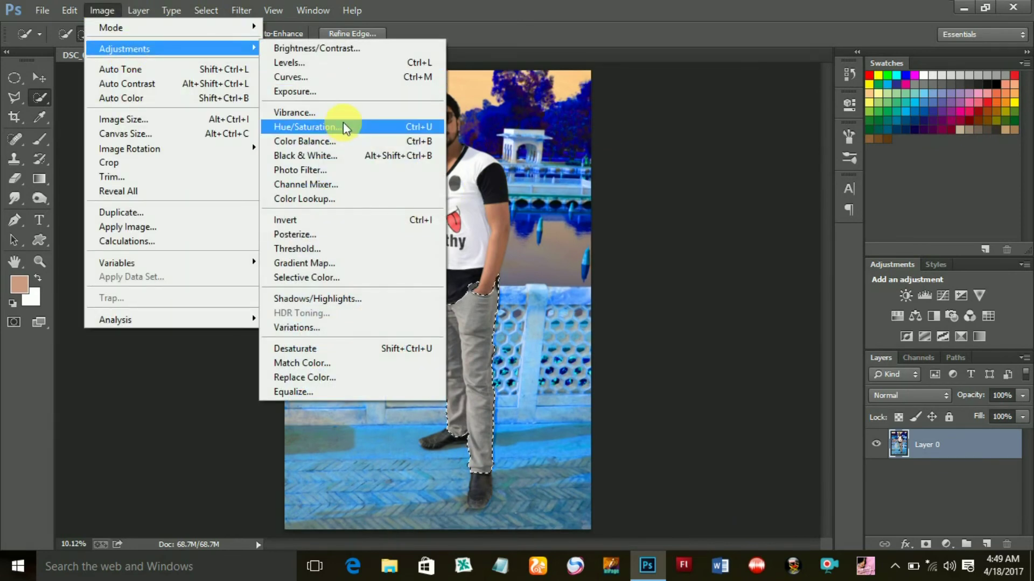
left_click(344, 127)
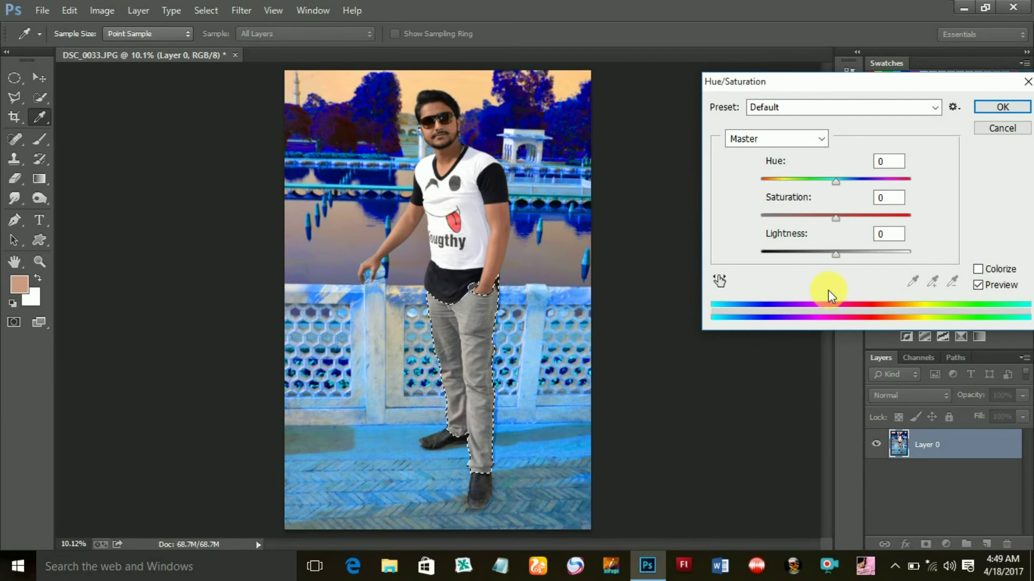
left_click_drag(834, 258, 799, 259)
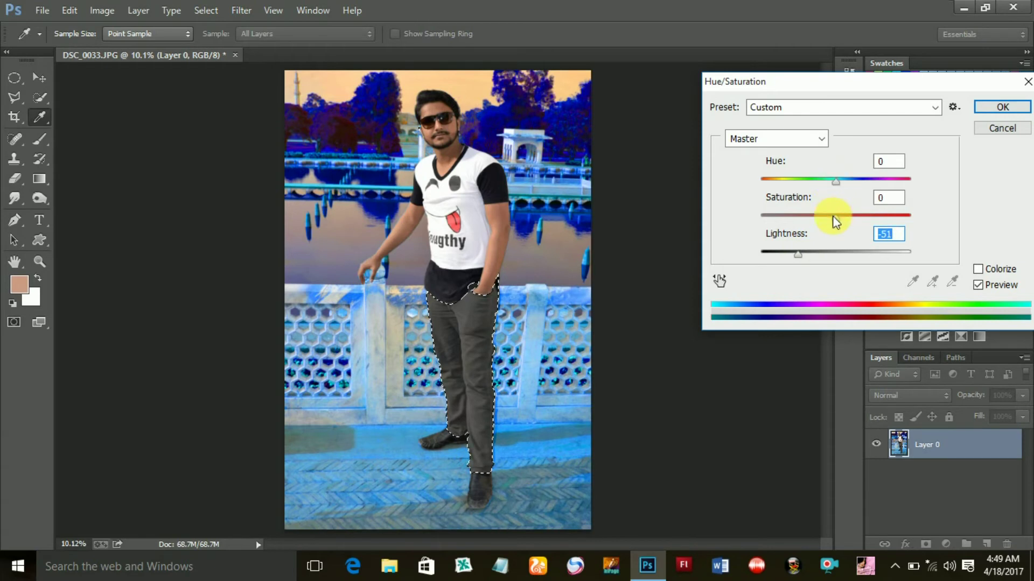
left_click_drag(922, 221, 927, 221)
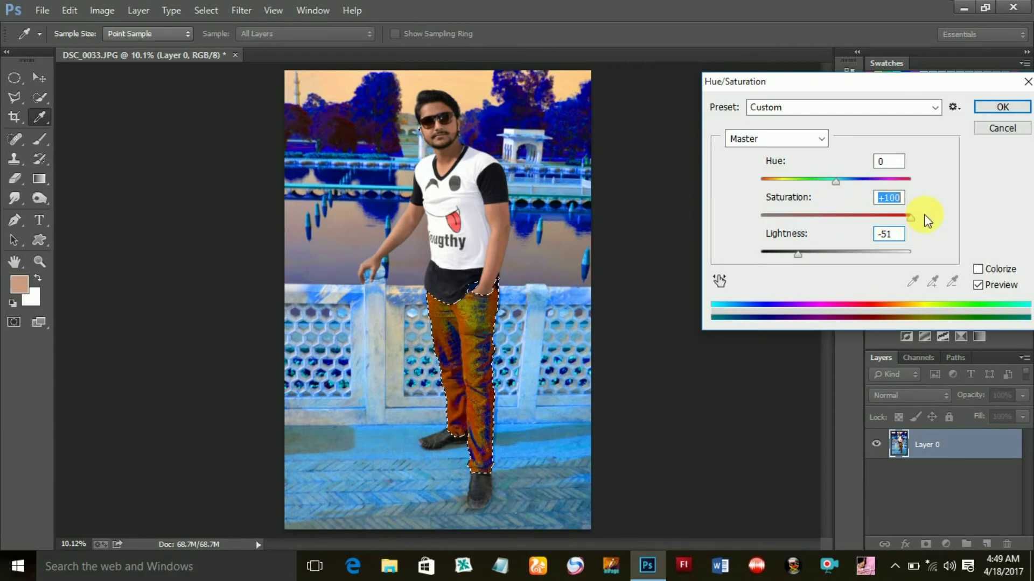
left_click_drag(836, 181, 872, 180)
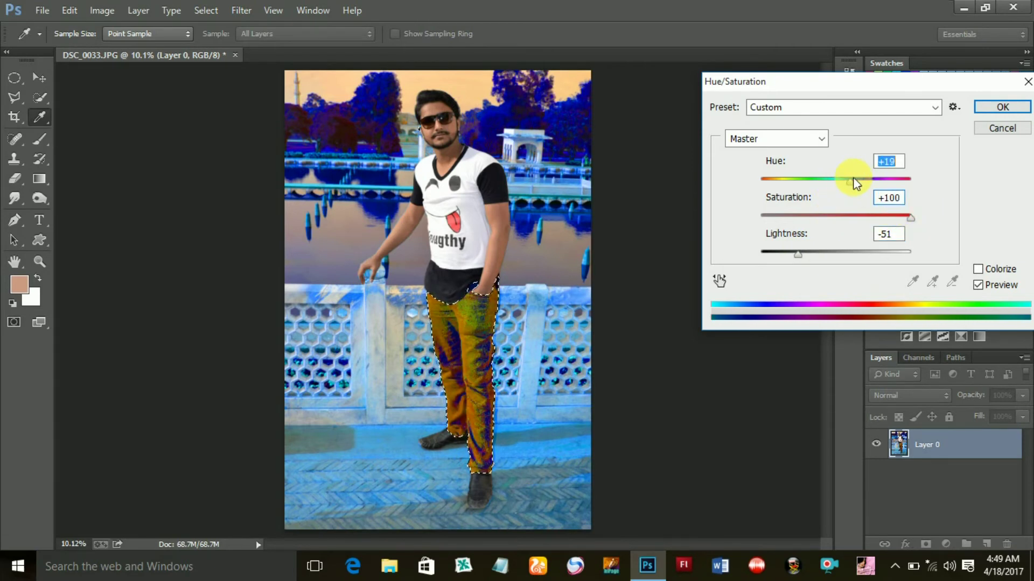
key("Tab")
type("56")
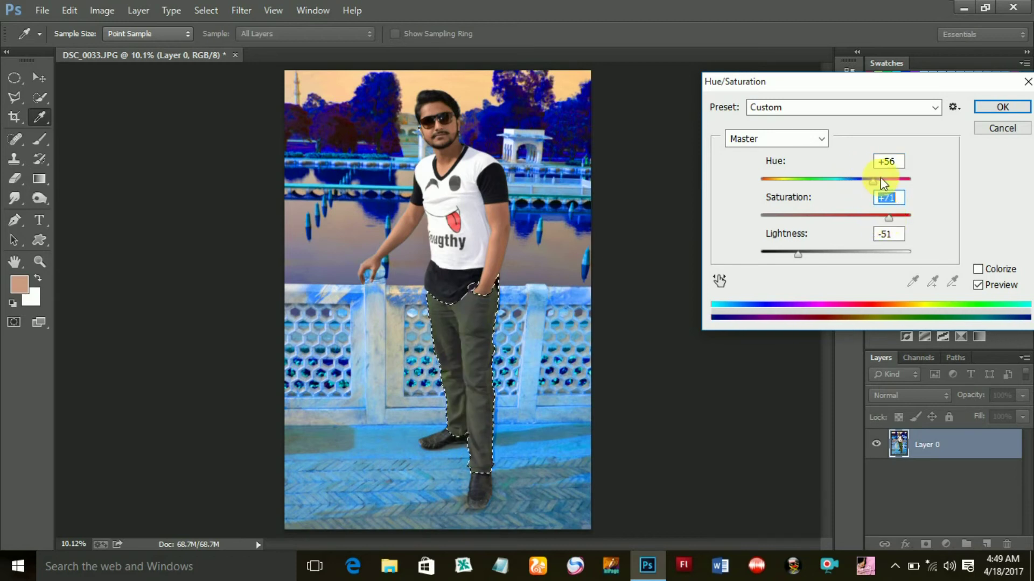
left_click_drag(872, 183, 914, 183)
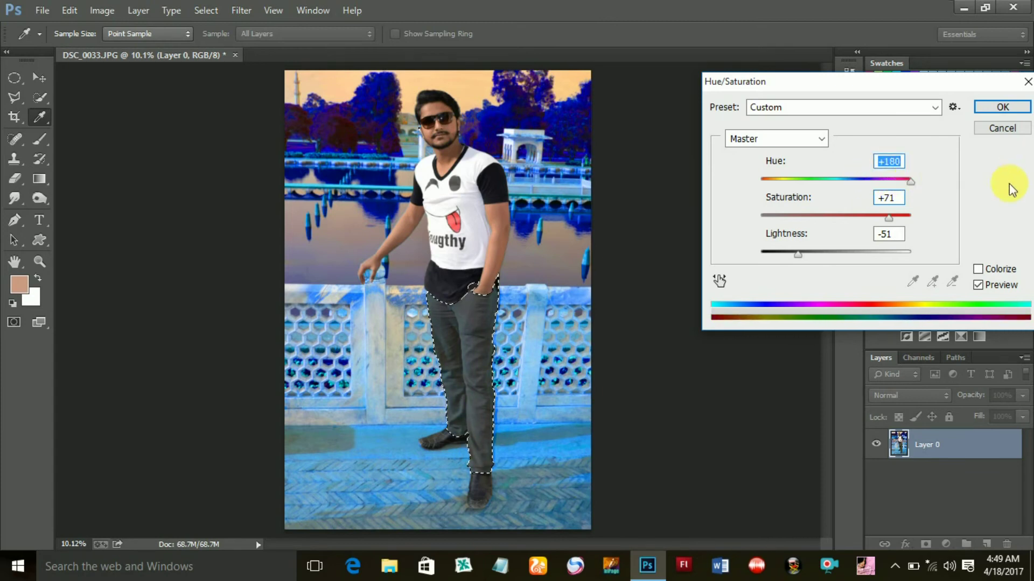
left_click(977, 285)
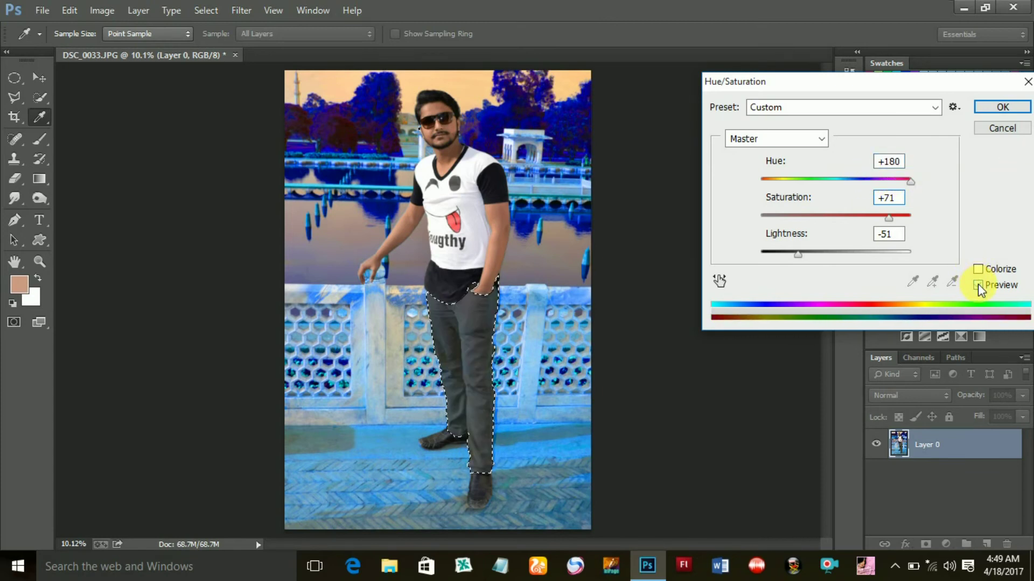
left_click(978, 285)
left_click(978, 285)
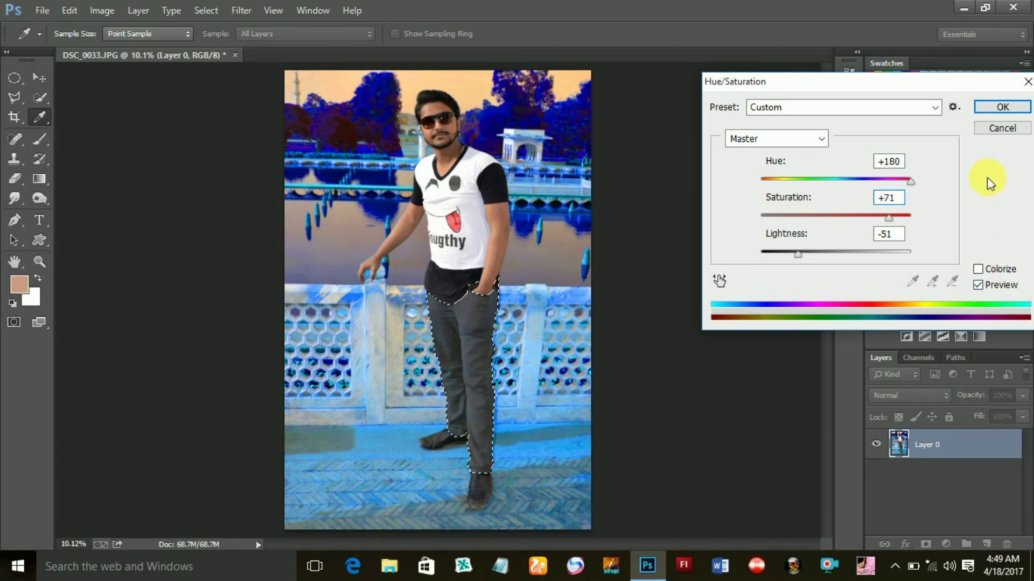
left_click(990, 107)
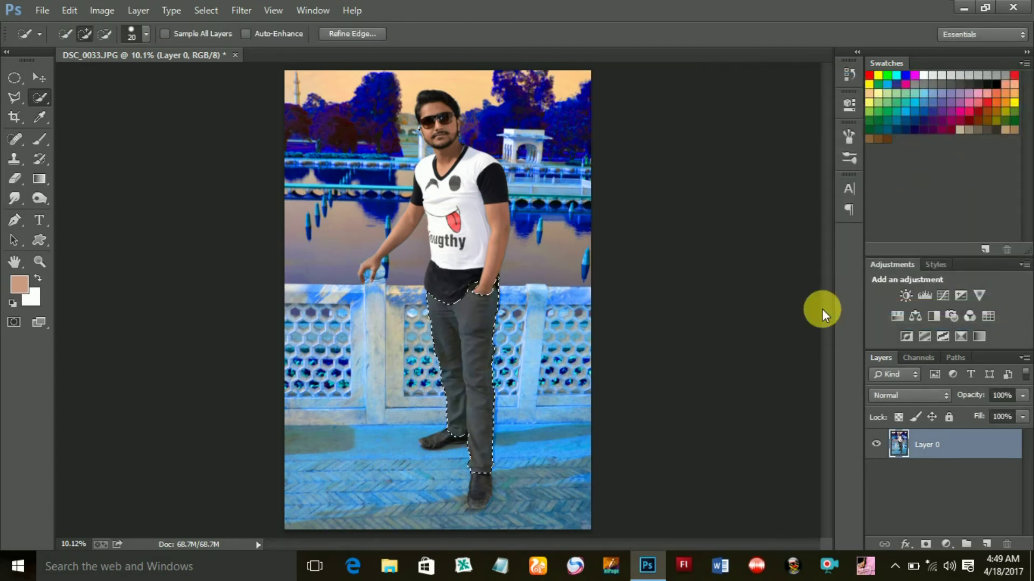
- Deselect the trousers and duplicate Layer 0 into a Layer 0 copy above it
key("ctrl+d")
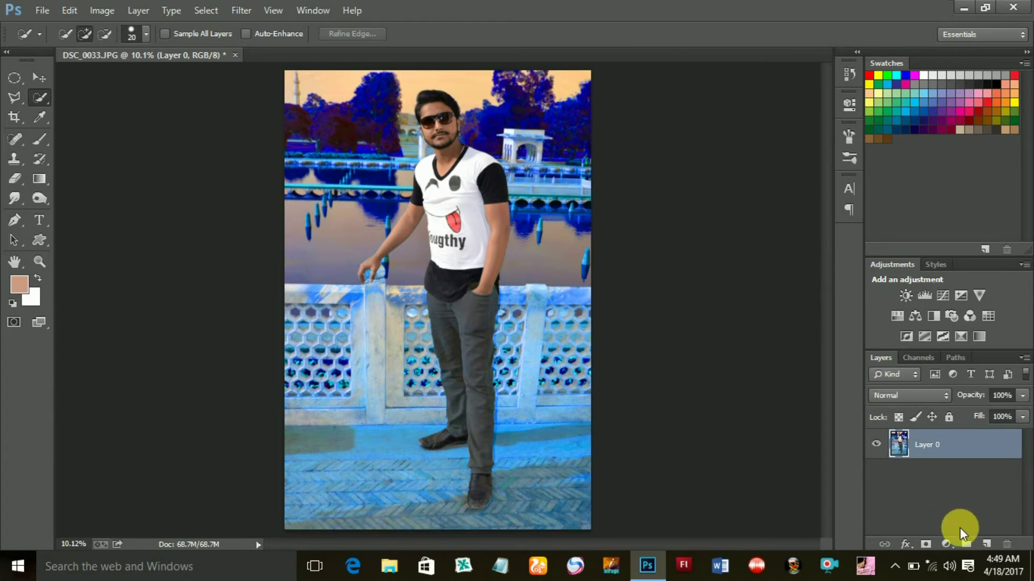
left_click_drag(953, 444, 986, 545)
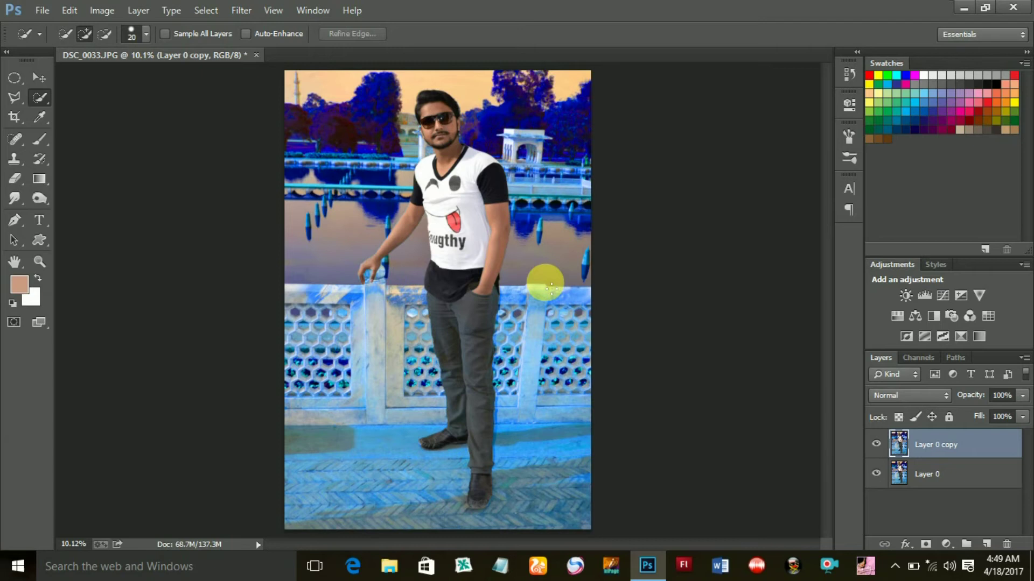
left_click(47, 138)
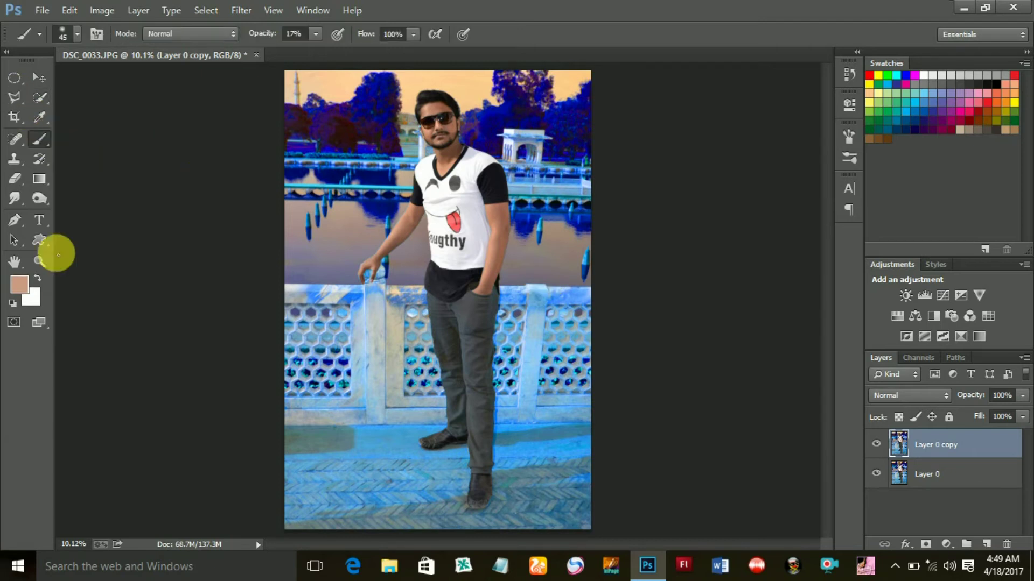
- Sample the man's cheek in the Color Picker to set foreground colour d79a7d
left_click(19, 284)
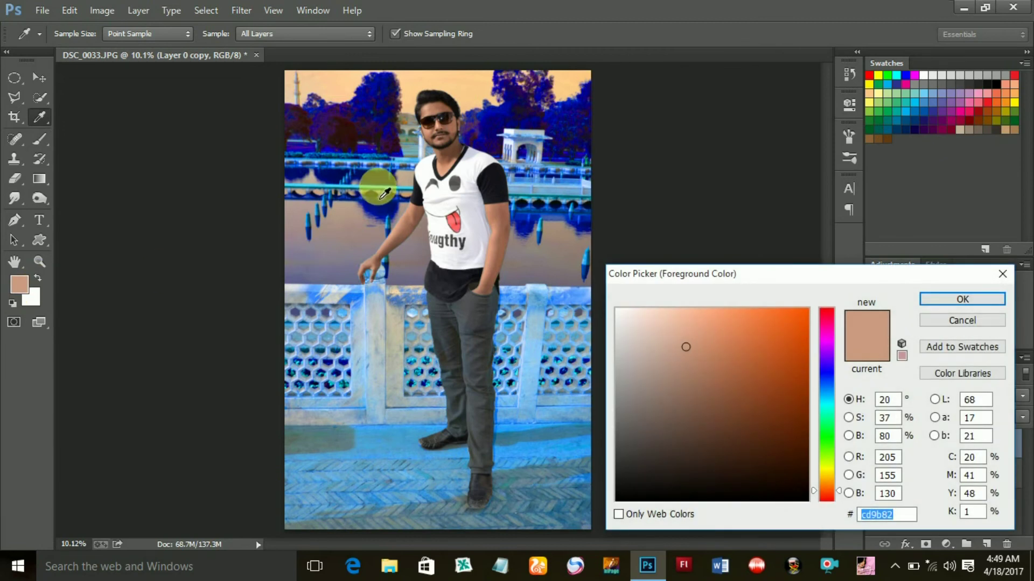
scroll(431, 108, "up", 3)
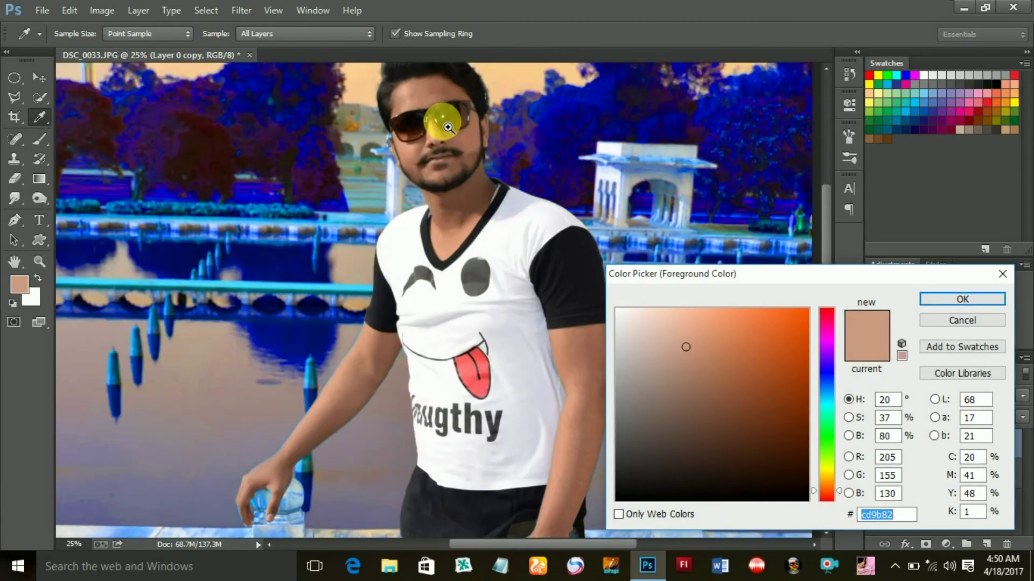
left_click(405, 151)
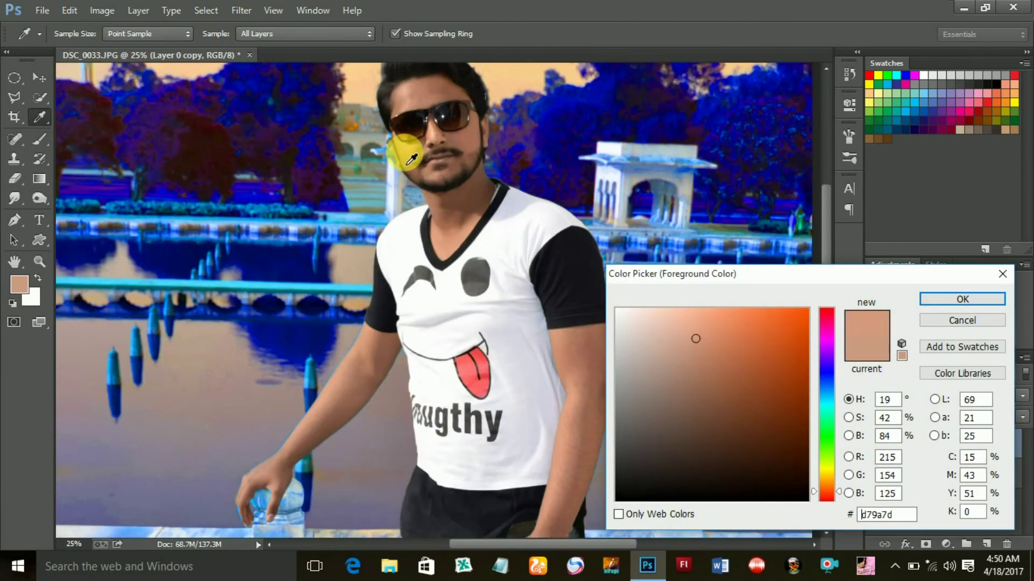
left_click(940, 305)
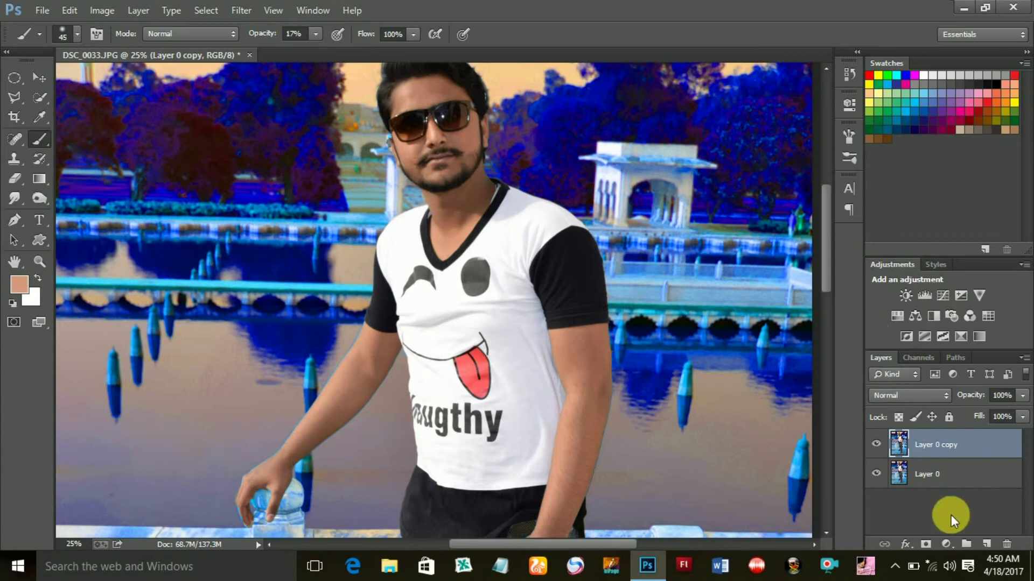
- Add a new Layer 1 and paint faint skin tone over neck, chin, forehead and nose
left_click(986, 545)
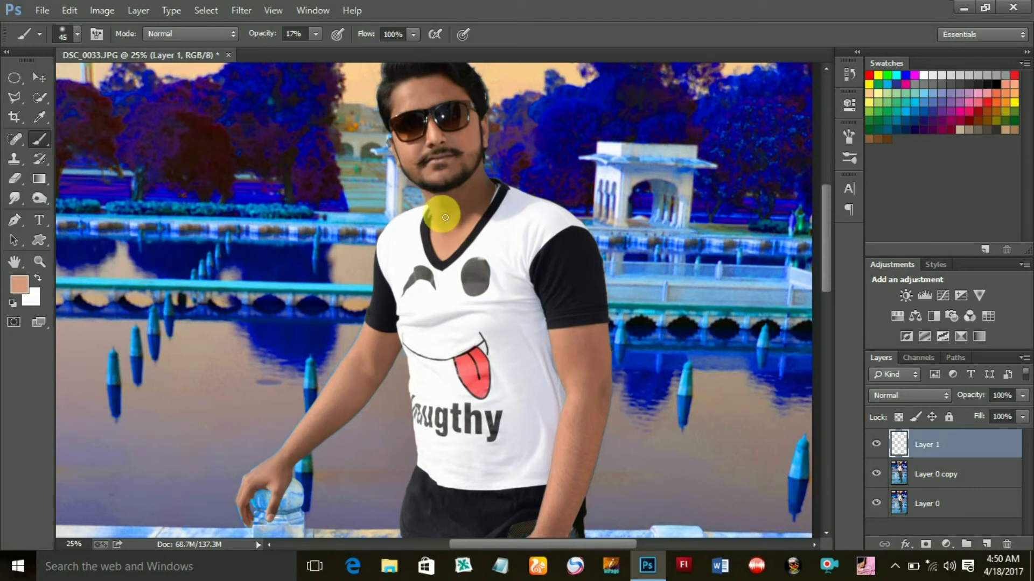
mouse_move(445, 217)
left_mouse_down()
mouse_move(438, 161)
mouse_move(409, 99)
mouse_move(457, 99)
mouse_move(420, 97)
mouse_move(416, 108)
left_mouse_up()
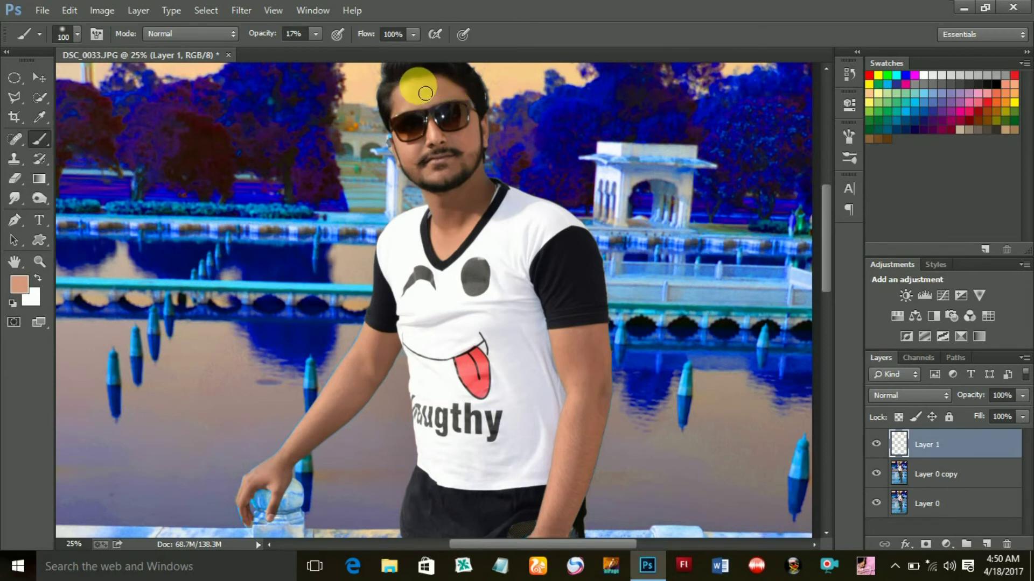
left_click_drag(408, 108, 477, 114)
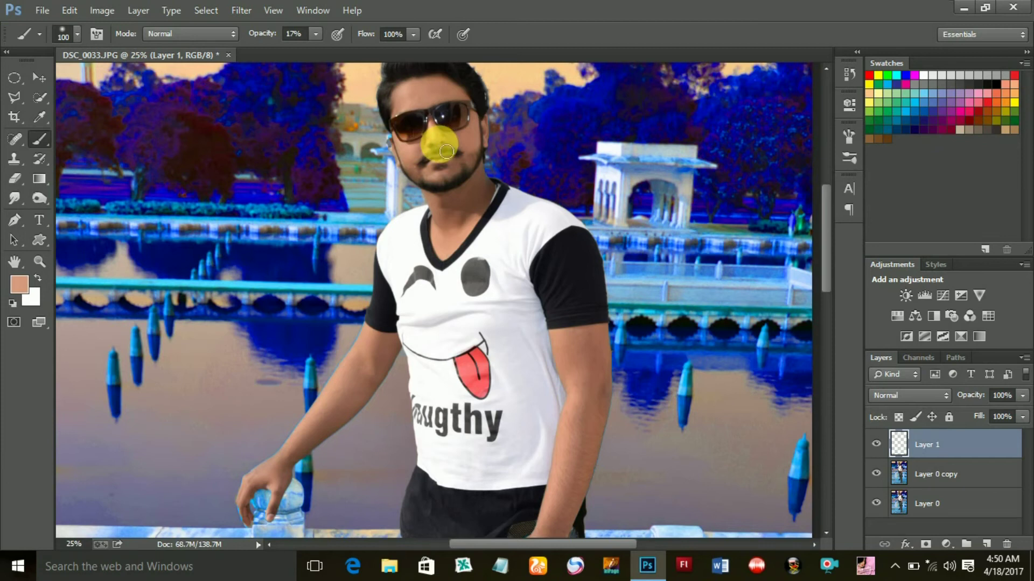
left_click_drag(455, 141, 463, 141)
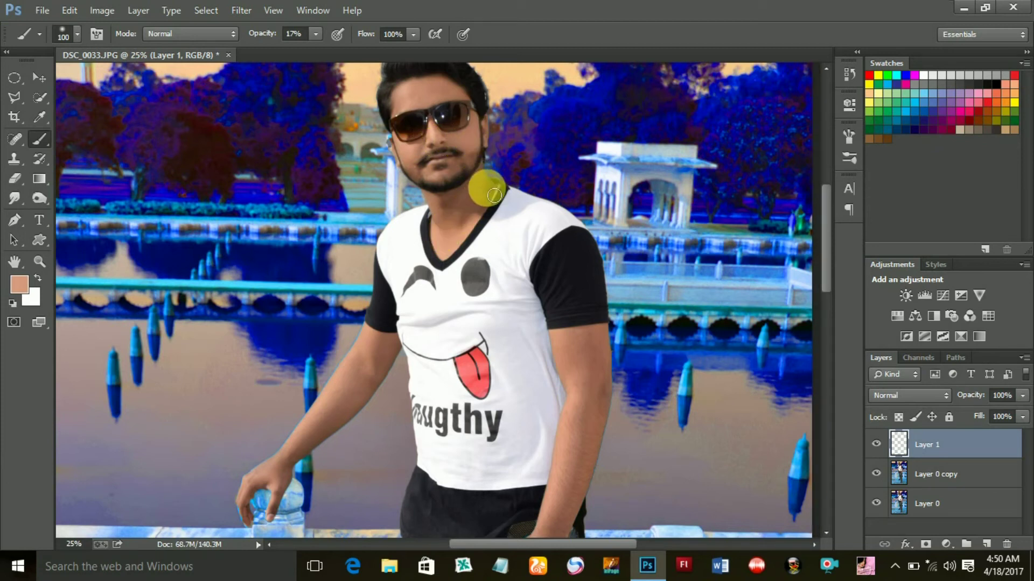
left_click_drag(467, 231, 469, 200)
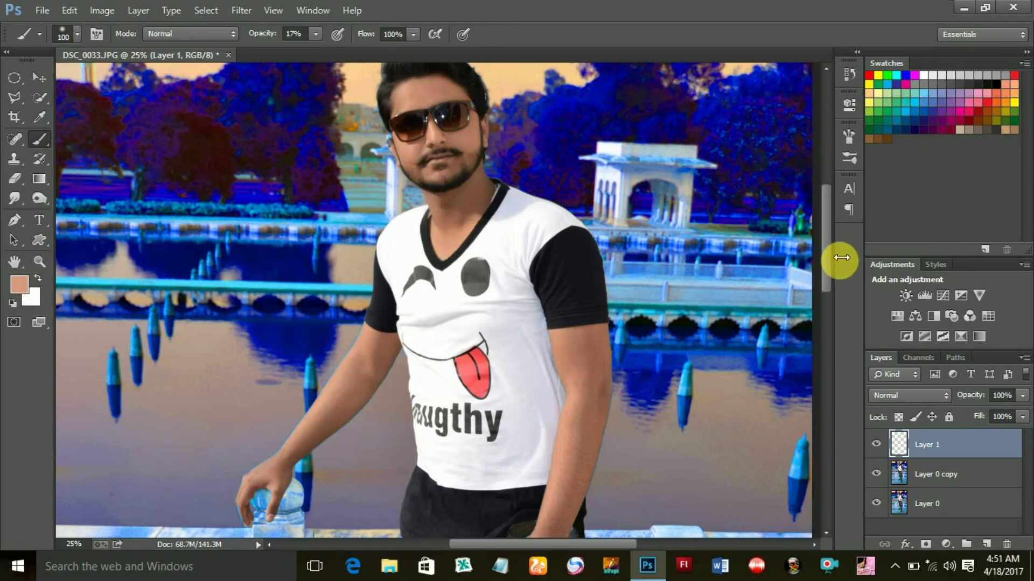
left_click_drag(829, 255, 831, 272)
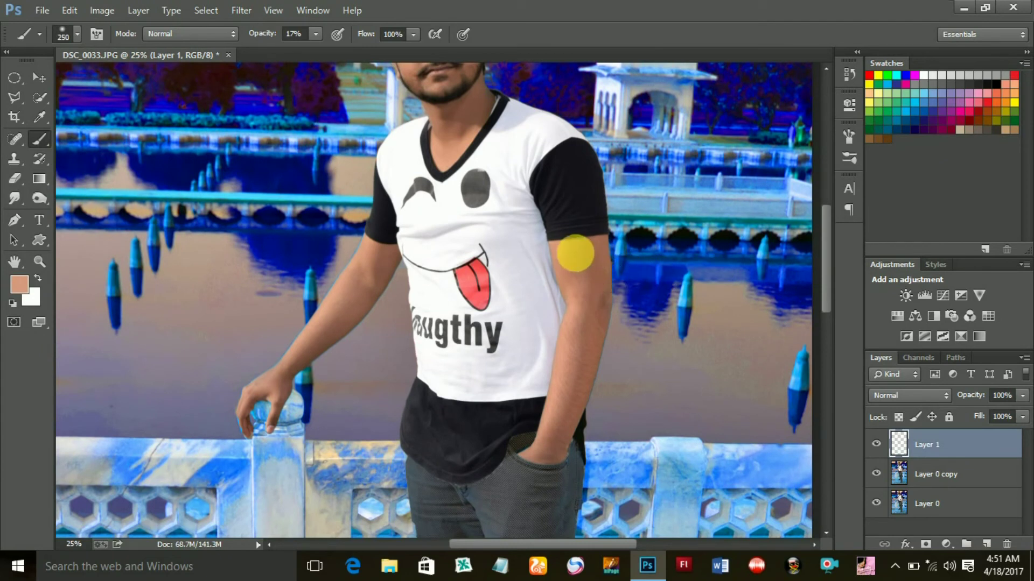
- Brush faint skin tone down both arms and over the left hand on Layer 1
mouse_move(617, 280)
left_mouse_down()
mouse_move(584, 433)
mouse_move(597, 295)
left_mouse_up()
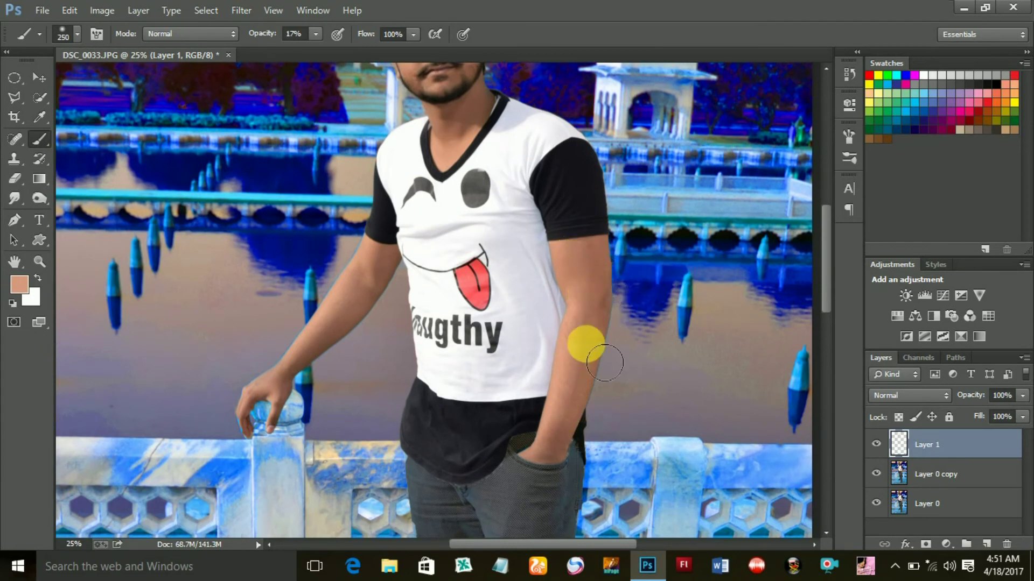
left_click(360, 296)
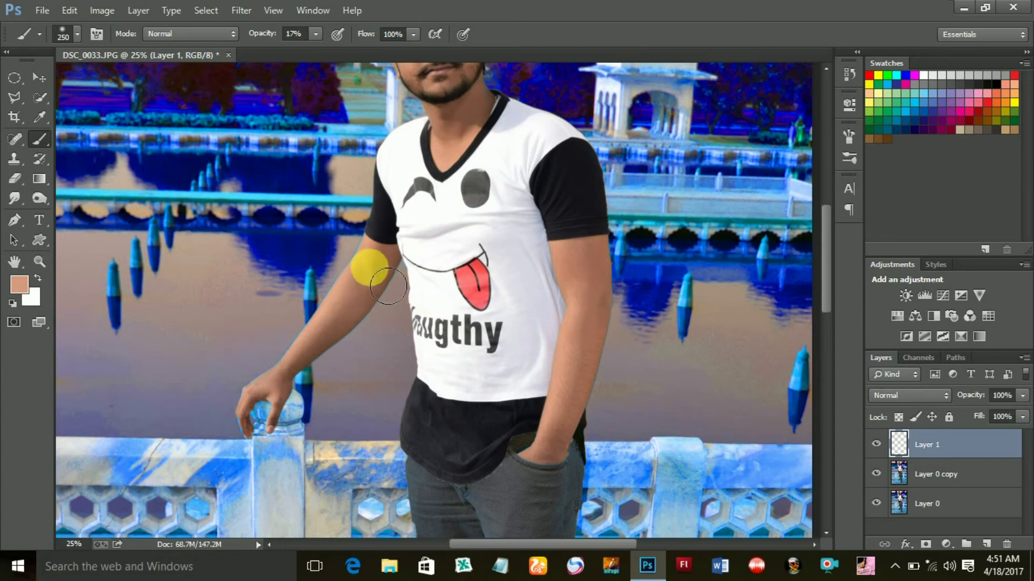
mouse_move(361, 295)
left_mouse_down()
mouse_move(296, 394)
mouse_move(273, 380)
left_mouse_up()
left_click(553, 382)
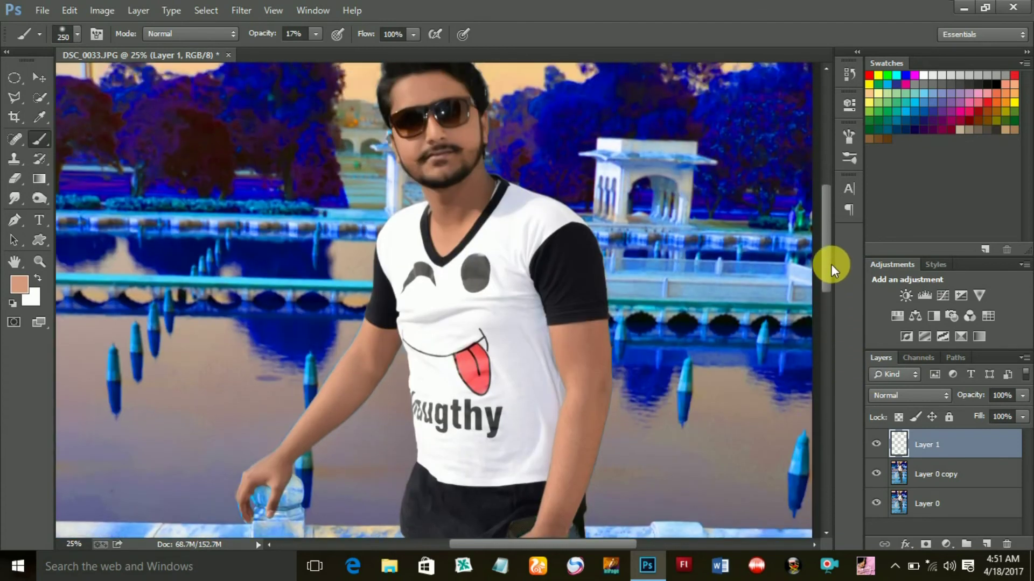
left_click_drag(827, 284, 826, 240)
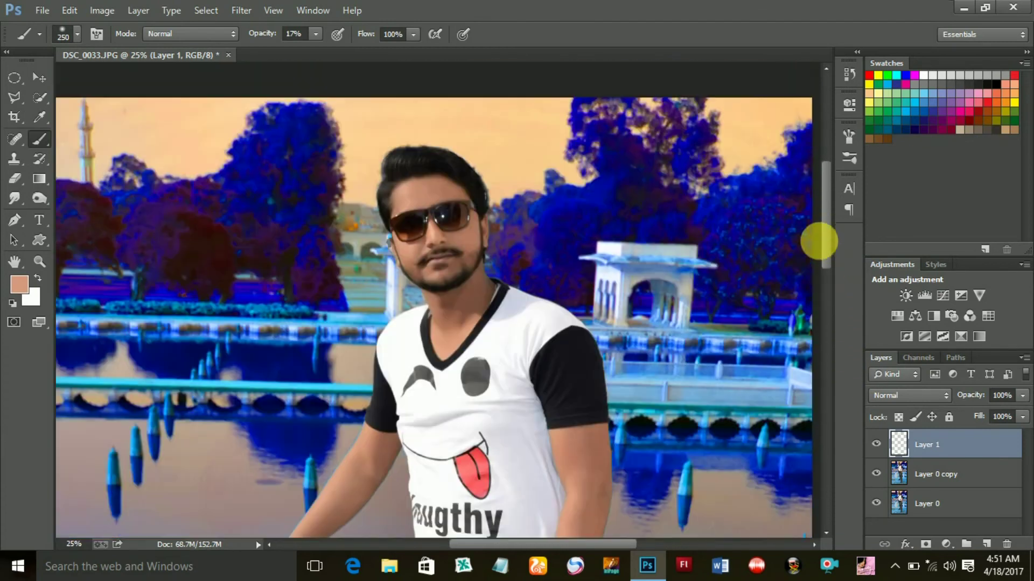
left_click(451, 261)
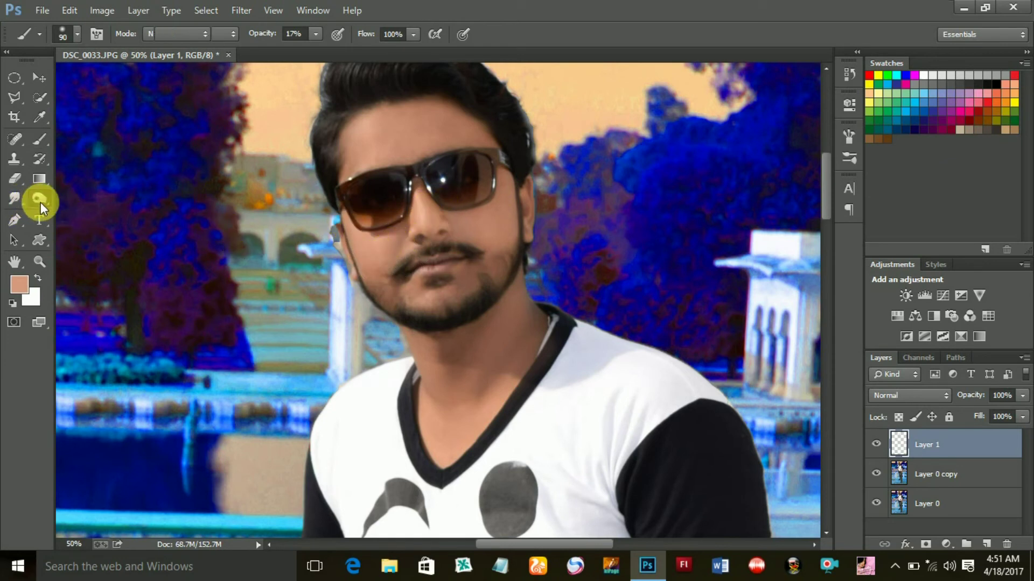
- Burn the man's chin beard darker on Layer 0 copy
left_click(40, 201)
left_click(80, 208)
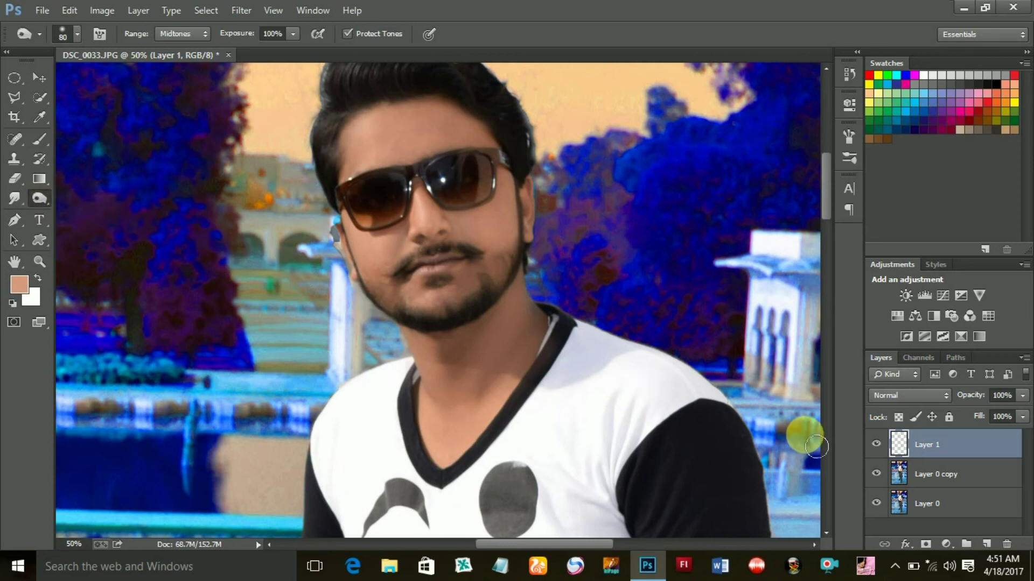
left_click(937, 473)
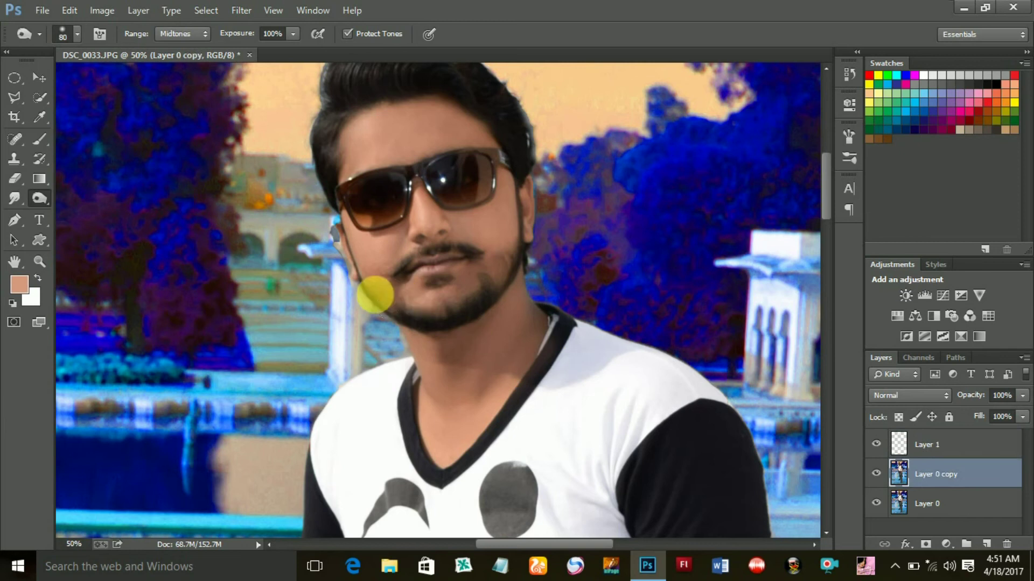
mouse_move(391, 306)
left_mouse_down()
mouse_move(452, 341)
mouse_move(411, 309)
mouse_move(484, 324)
mouse_move(523, 271)
mouse_move(499, 285)
mouse_move(478, 329)
mouse_move(494, 305)
mouse_move(450, 299)
mouse_move(477, 353)
mouse_move(385, 312)
mouse_move(393, 296)
mouse_move(386, 304)
mouse_move(453, 411)
mouse_move(393, 307)
mouse_move(430, 358)
mouse_move(489, 318)
mouse_move(494, 268)
mouse_move(521, 323)
mouse_move(474, 281)
mouse_move(476, 252)
mouse_move(430, 258)
mouse_move(412, 273)
mouse_move(439, 280)
mouse_move(512, 358)
mouse_move(539, 255)
mouse_move(538, 180)
mouse_move(816, 307)
mouse_move(841, 289)
left_mouse_up()
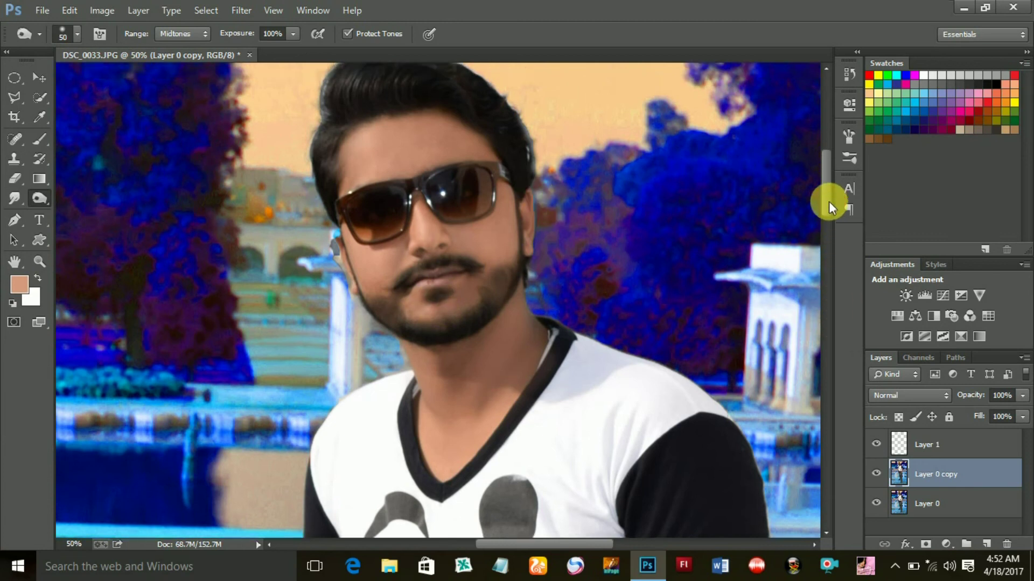
scroll(828, 213, "up", 3)
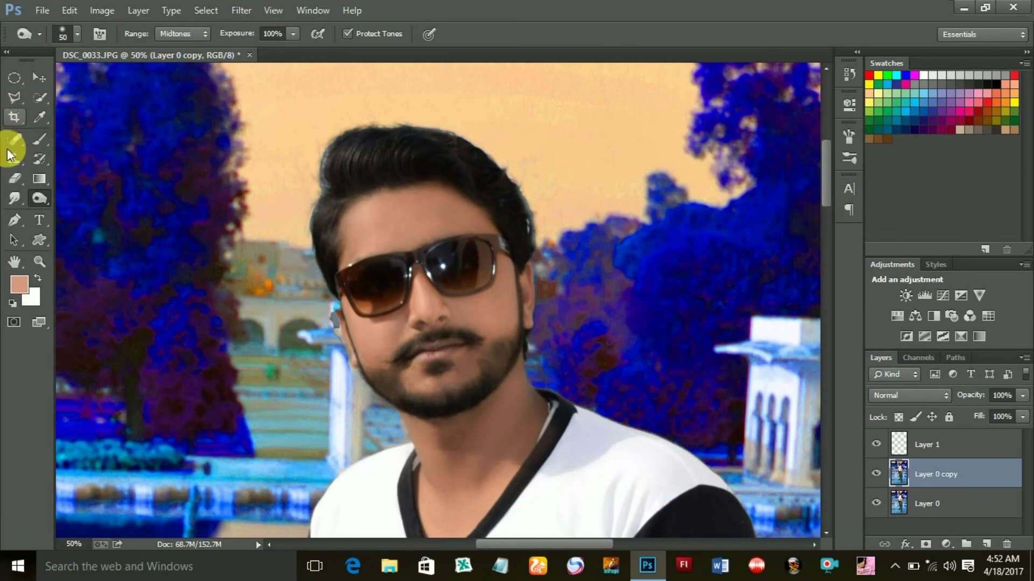
- Select the Smudge Tool with the 46 px textured brush preset
left_click(14, 198)
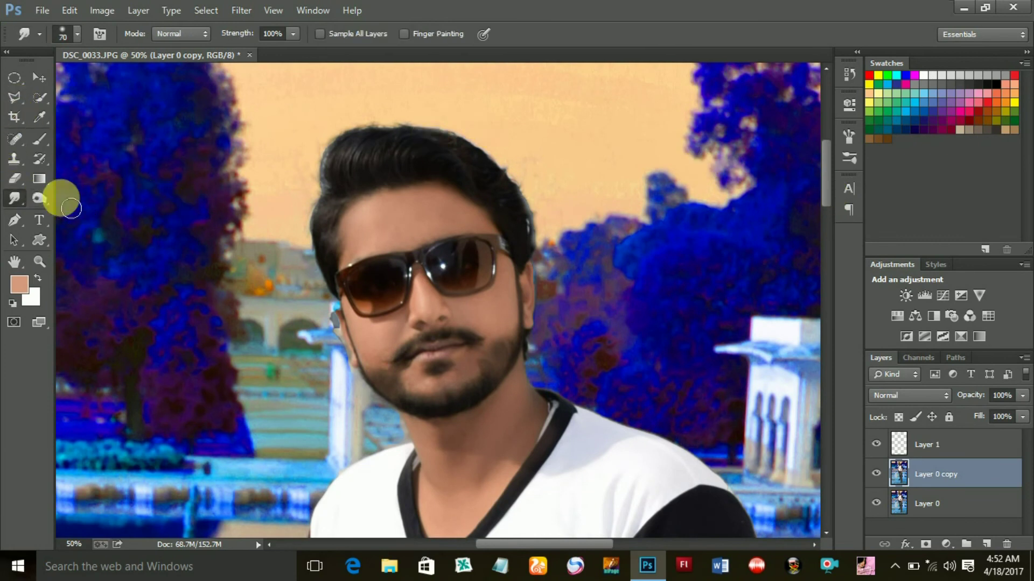
left_click(71, 37)
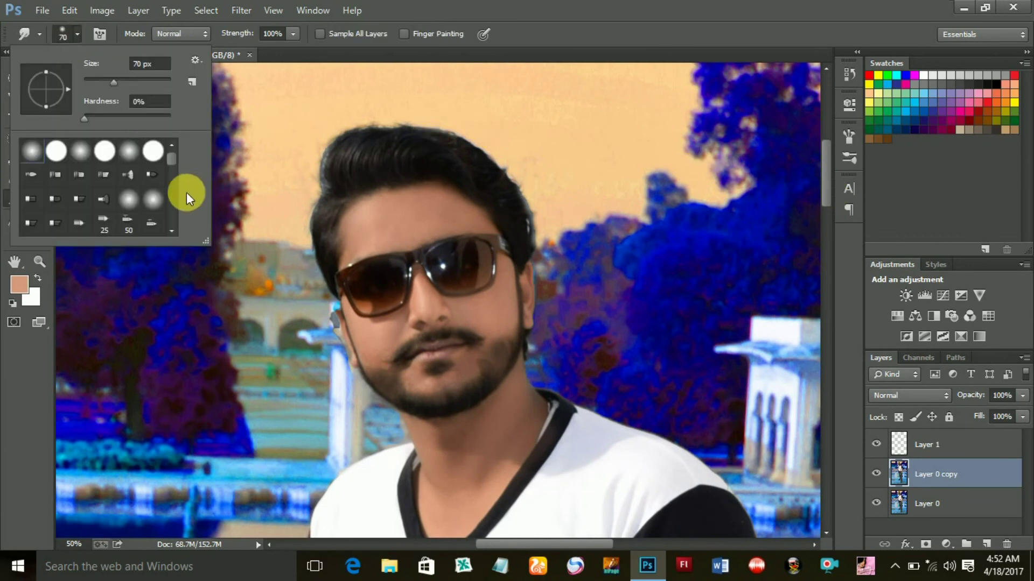
left_click(173, 229)
left_click(173, 230)
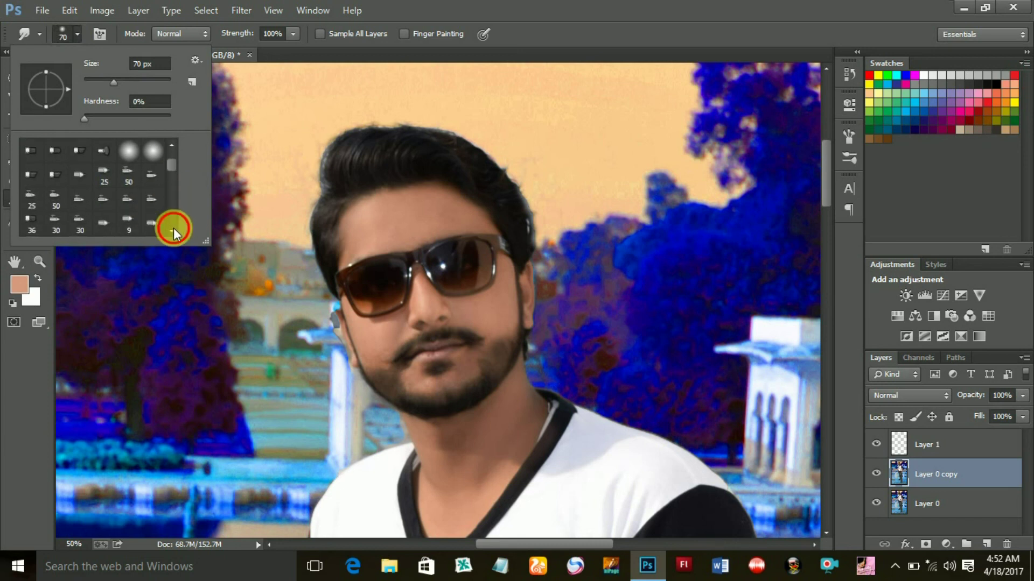
left_click(173, 228)
left_click(173, 228)
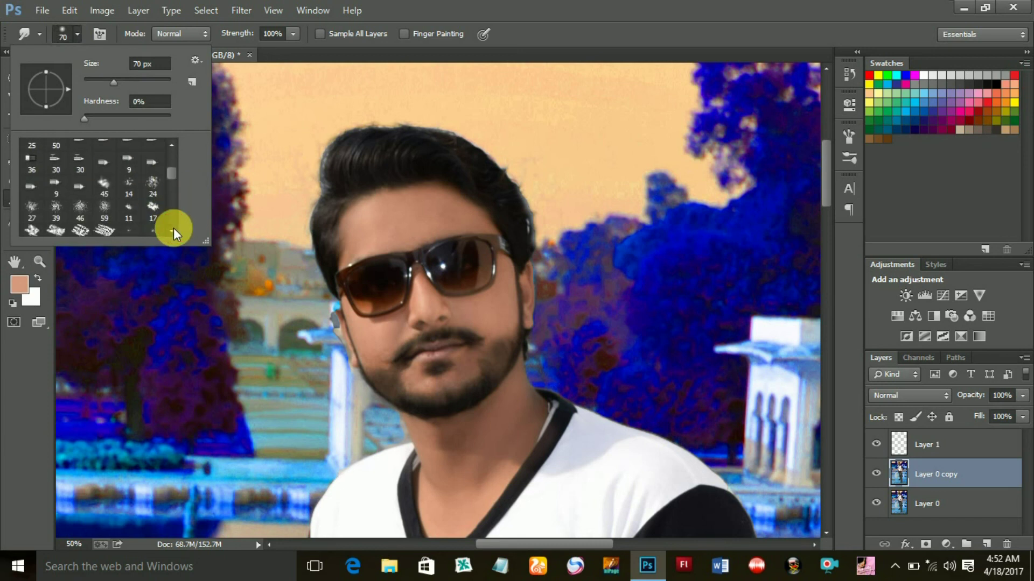
left_click(83, 196)
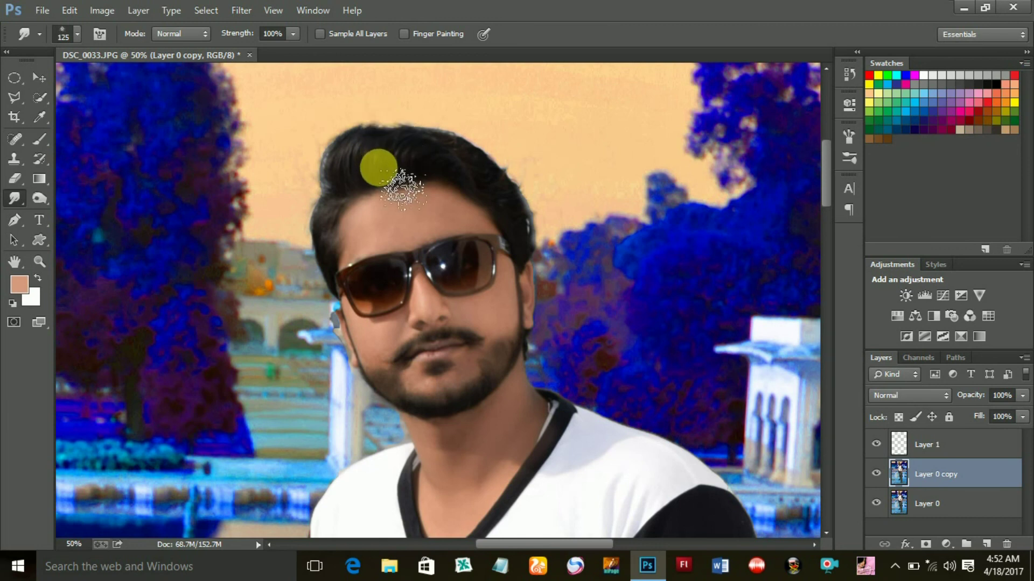
- Smudge the hair tips upward into spiky strands, then smudge across shoulder, neck and chest
left_click_drag(376, 166, 388, 111)
left_click_drag(350, 172, 382, 108)
mouse_move(422, 195)
left_mouse_down()
mouse_move(445, 141)
mouse_move(344, 171)
mouse_move(344, 157)
mouse_move(392, 120)
mouse_move(367, 174)
mouse_move(431, 139)
mouse_move(381, 177)
mouse_move(410, 138)
mouse_move(450, 123)
mouse_move(353, 156)
mouse_move(377, 132)
mouse_move(406, 166)
mouse_move(438, 127)
mouse_move(440, 160)
mouse_move(461, 143)
mouse_move(381, 150)
mouse_move(401, 111)
mouse_move(365, 150)
mouse_move(376, 119)
mouse_move(463, 156)
mouse_move(463, 167)
mouse_move(444, 153)
mouse_move(473, 143)
mouse_move(491, 189)
mouse_move(495, 156)
mouse_move(473, 161)
mouse_move(468, 139)
mouse_move(388, 154)
mouse_move(342, 180)
mouse_move(402, 104)
mouse_move(388, 145)
mouse_move(406, 106)
mouse_move(406, 166)
mouse_move(410, 115)
mouse_move(429, 134)
mouse_move(429, 157)
mouse_move(439, 127)
left_mouse_up()
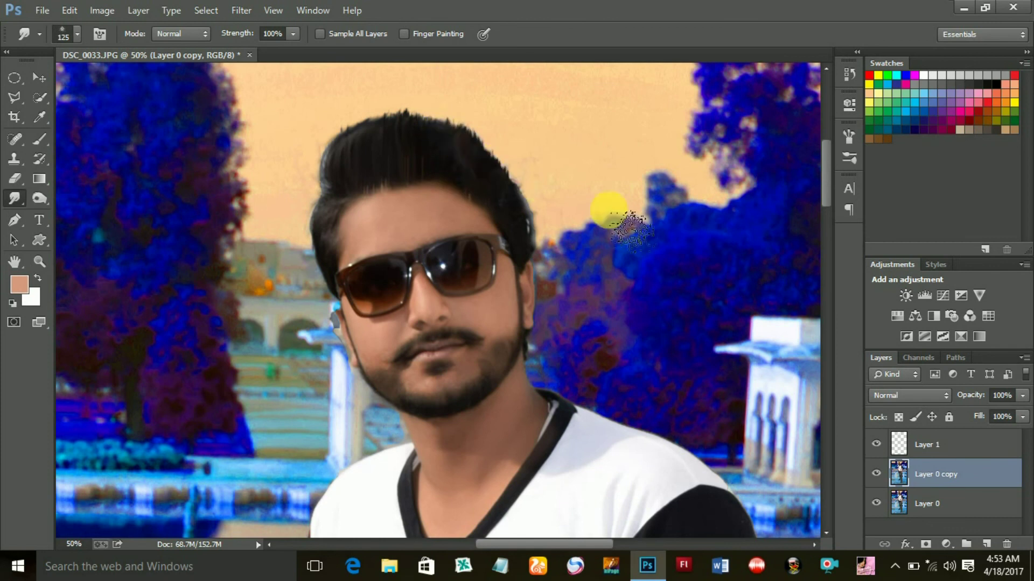
mouse_move(451, 131)
left_mouse_down()
mouse_move(461, 162)
mouse_move(445, 143)
mouse_move(445, 165)
mouse_move(478, 129)
mouse_move(514, 198)
left_mouse_up()
key("ctrl+0")
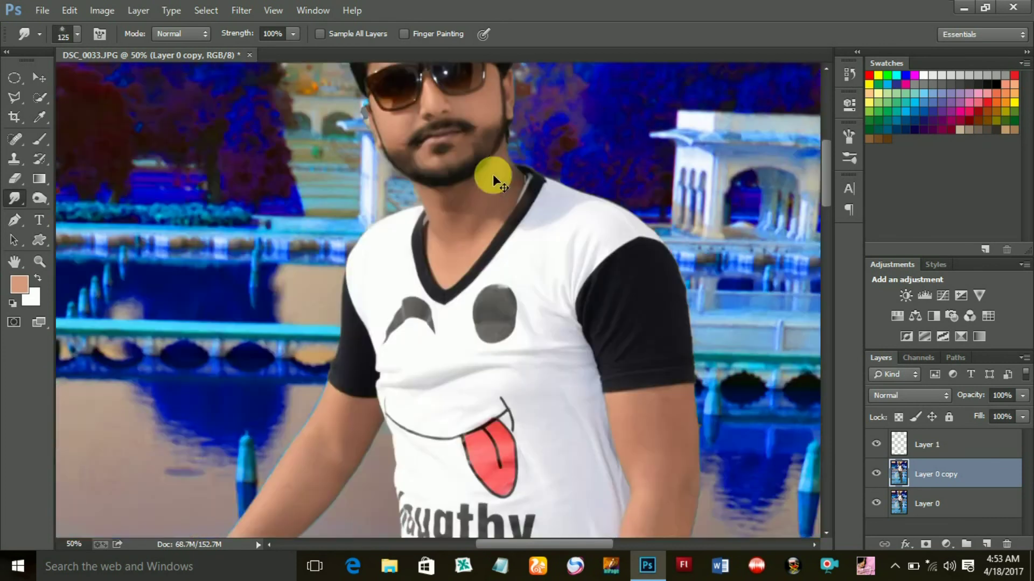
mouse_move(496, 179)
left_mouse_down()
mouse_move(450, 173)
mouse_move(427, 151)
mouse_move(474, 185)
mouse_move(464, 159)
mouse_move(449, 182)
left_mouse_up()
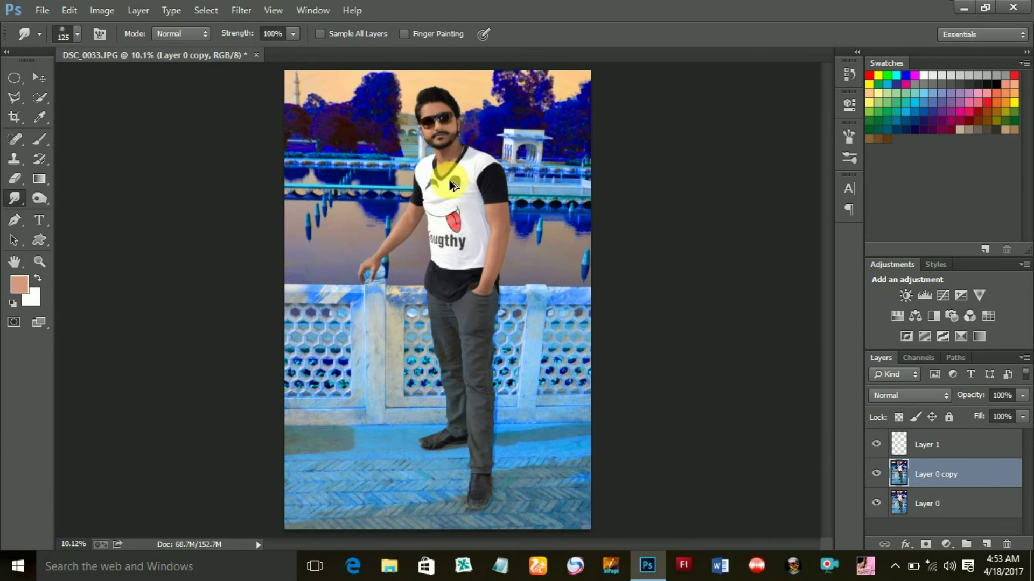